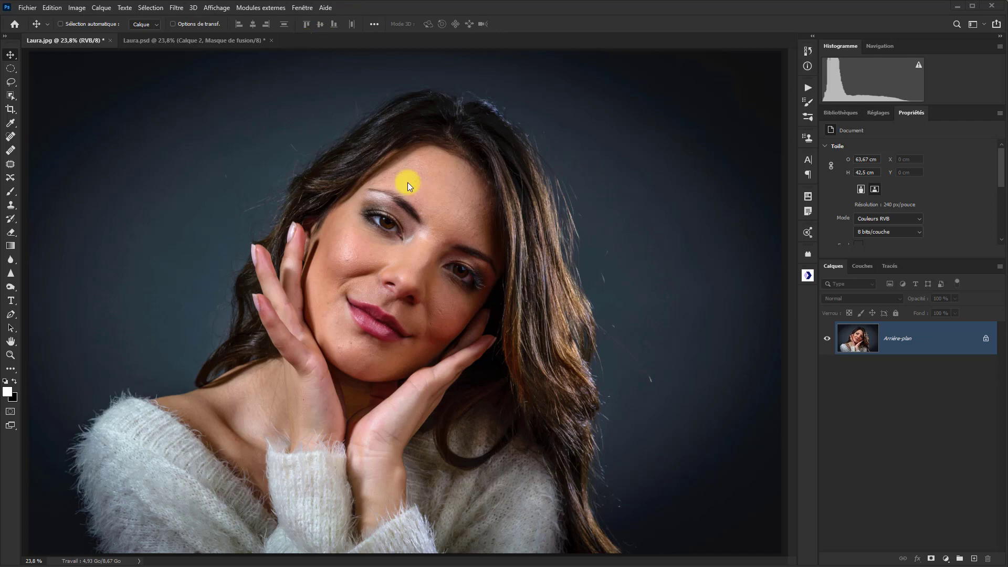
# In Laura.jpg, duplicate the background layer and rename the copy to match the document's file name without its extension
pyautogui.click(175, 40)
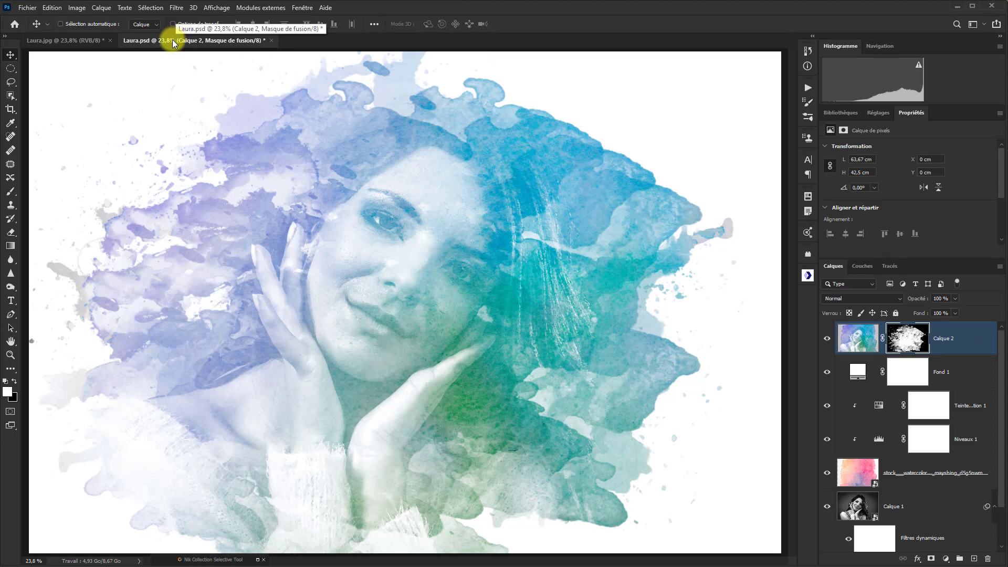
pyautogui.click(98, 41)
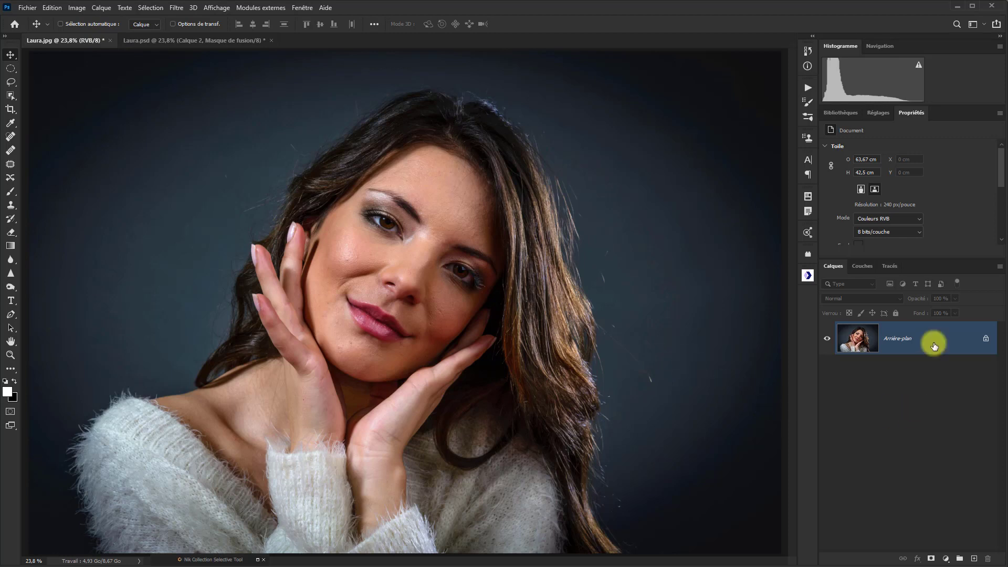
pyautogui.hotkey('ctrl', 'j')
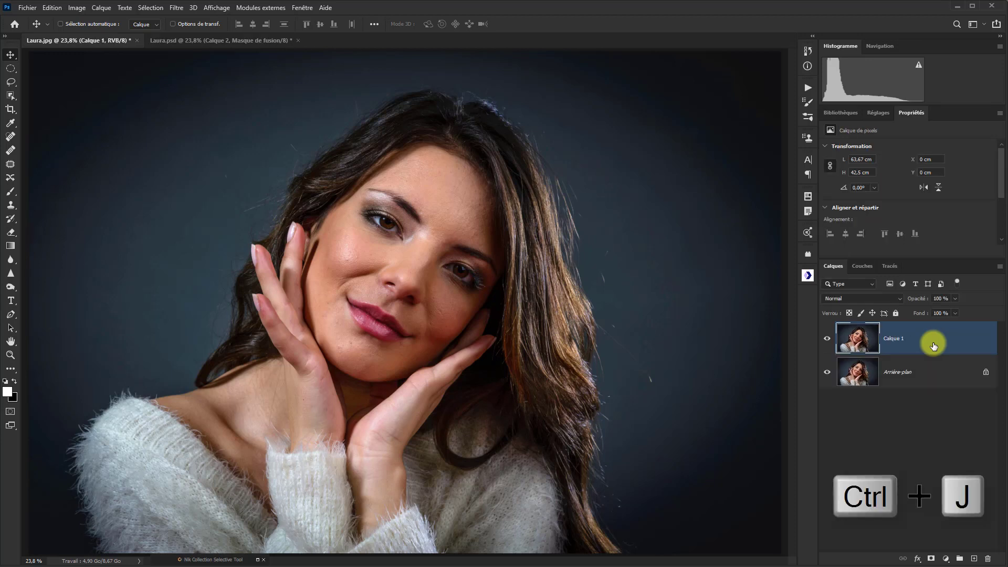
pyautogui.doubleClick(898, 337)
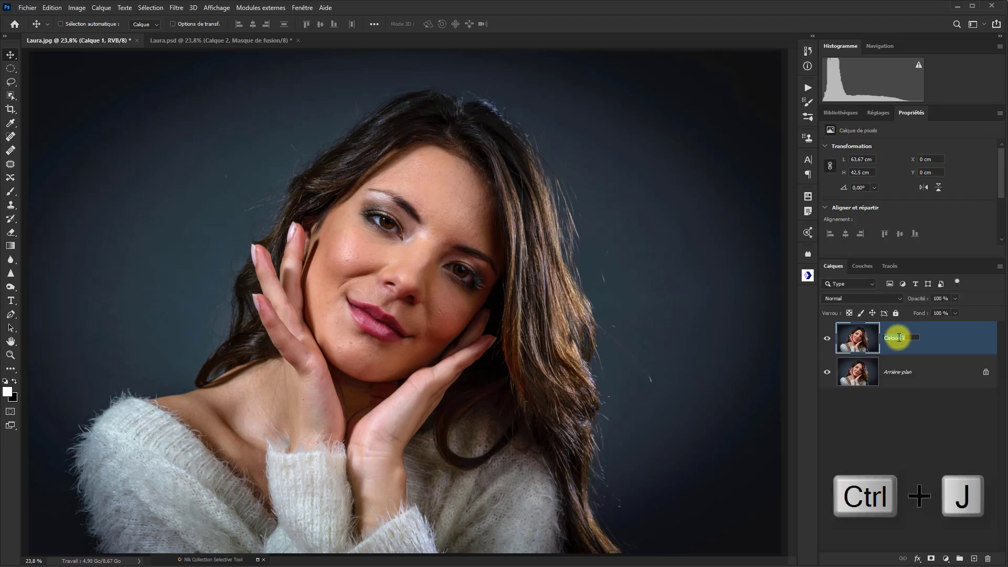
pyautogui.write('La')
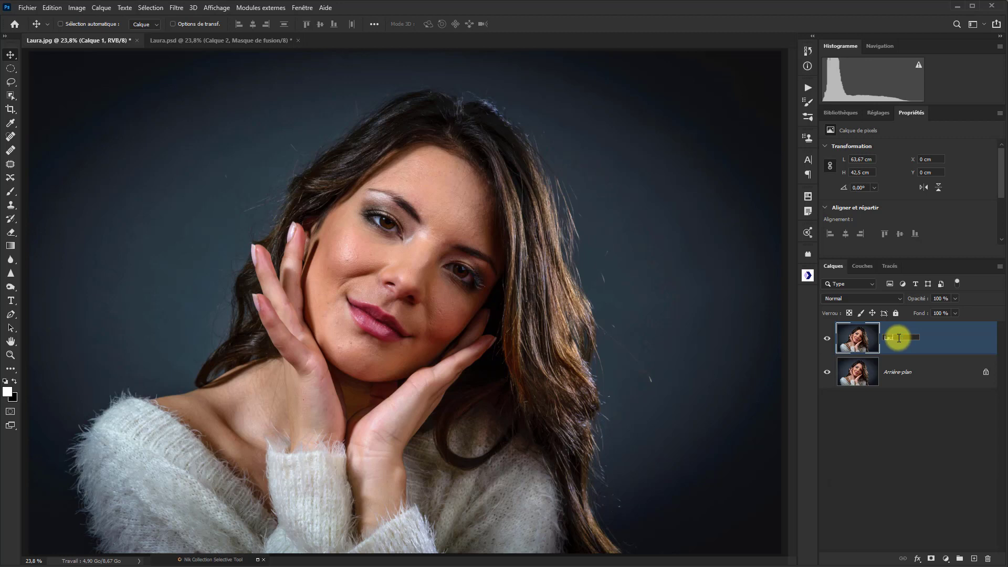
pyautogui.write('ura')
pyautogui.press('Return')
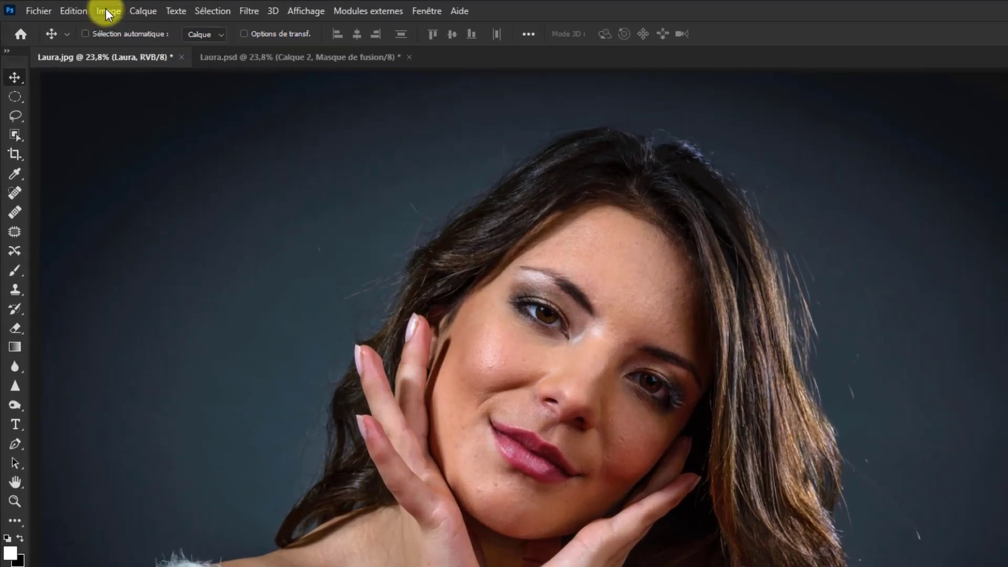
# Desaturate the duplicated portrait layer and convert it to a smart object
pyautogui.click(76, 9)
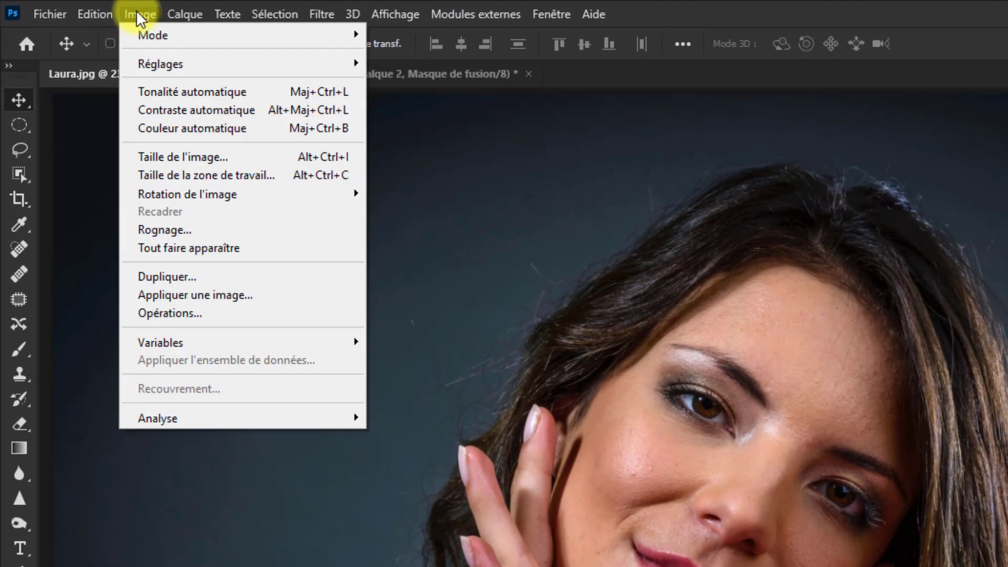
pyautogui.moveTo(189, 67)
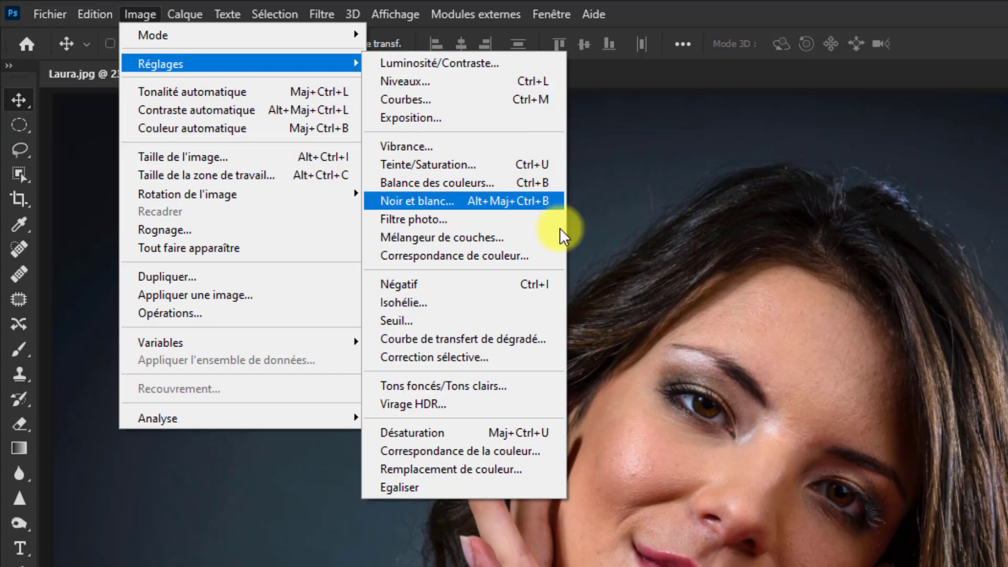
pyautogui.click(541, 433)
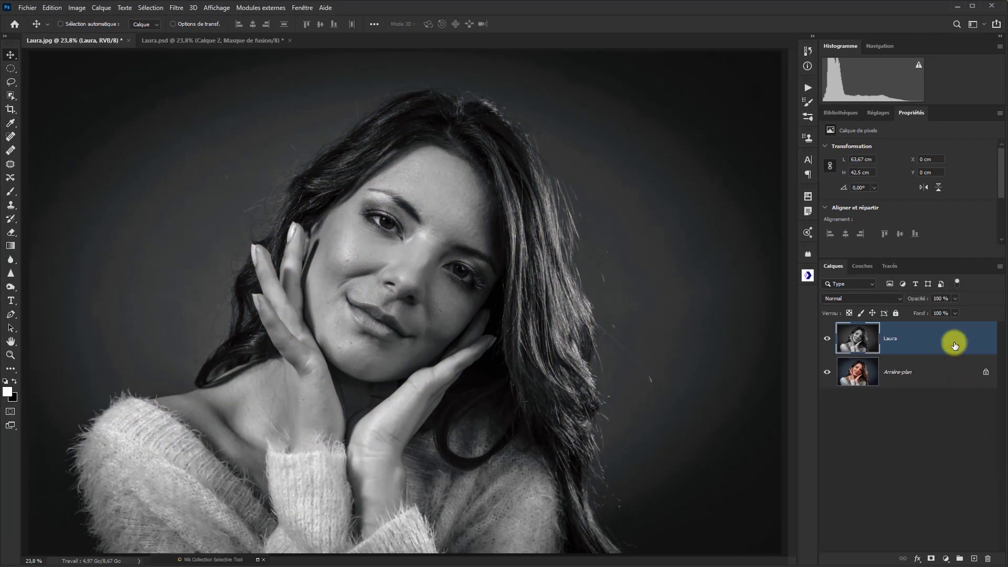
pyautogui.rightClick(919, 339)
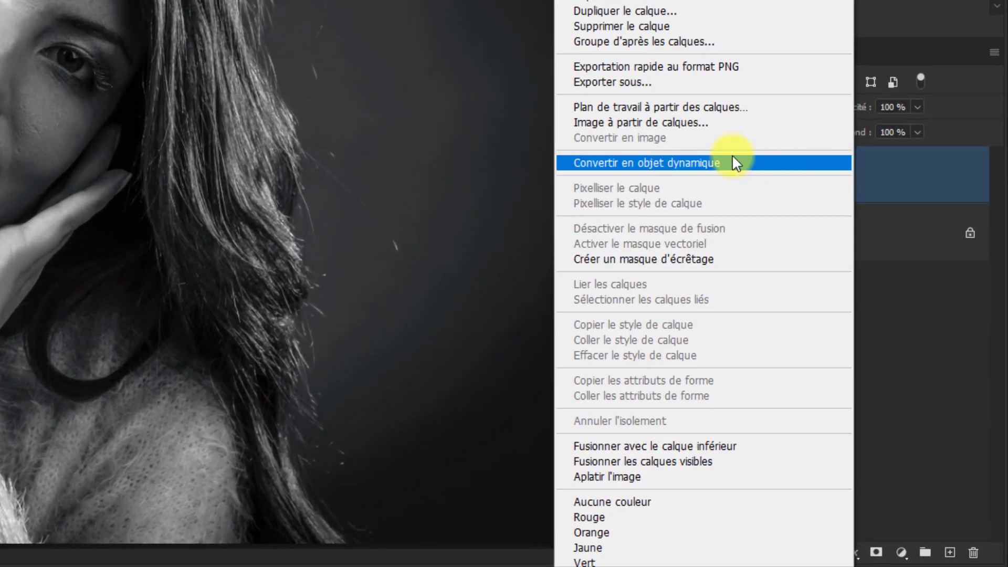
pyautogui.click(700, 157)
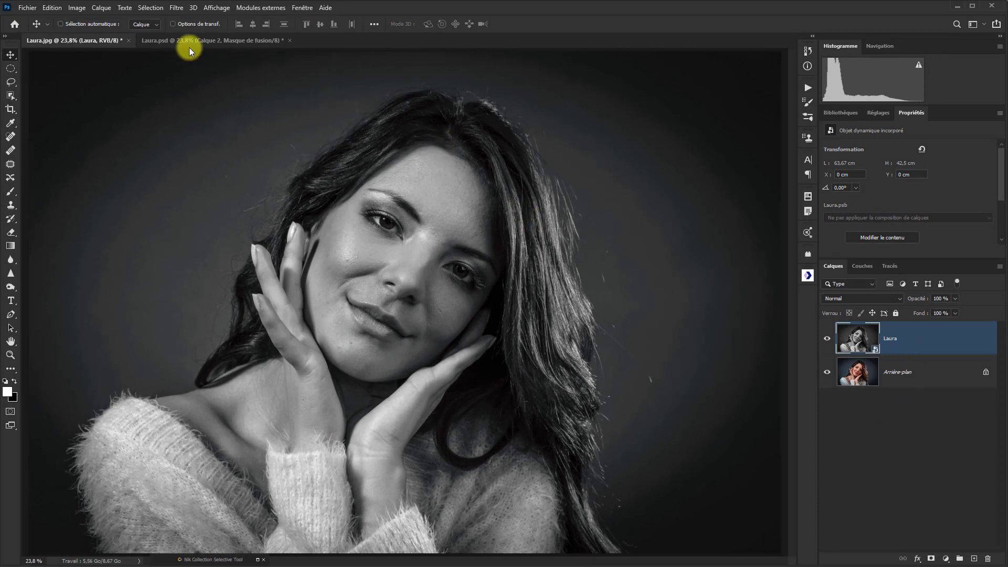
# Open the Filter Gallery on the portrait smart object with the Aquarelle filter and fit the whole image in the preview
pyautogui.click(176, 11)
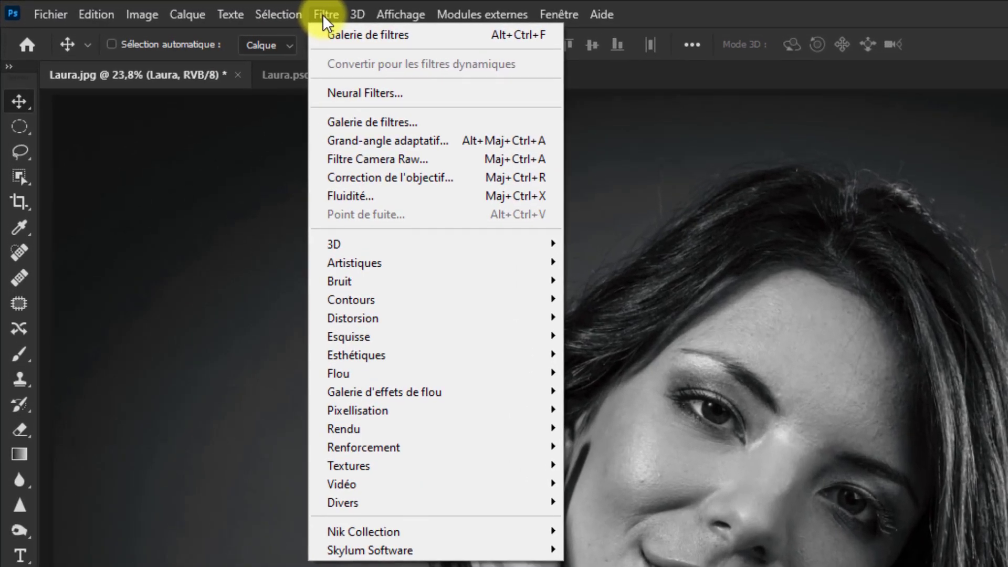
pyautogui.click(376, 118)
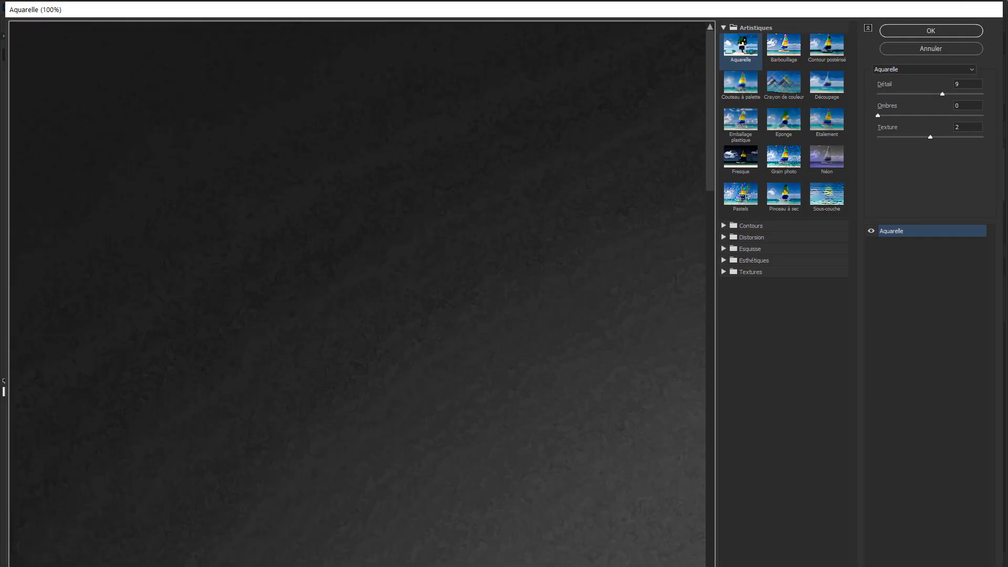
pyautogui.click(56, 566)
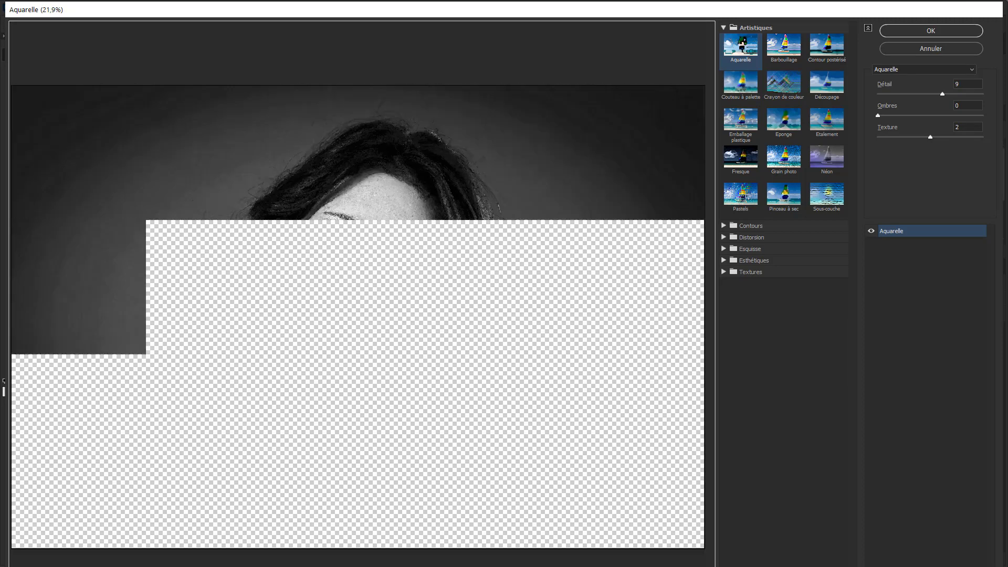
pyautogui.moveTo(1001, 566); pyautogui.dragTo(982, 561)
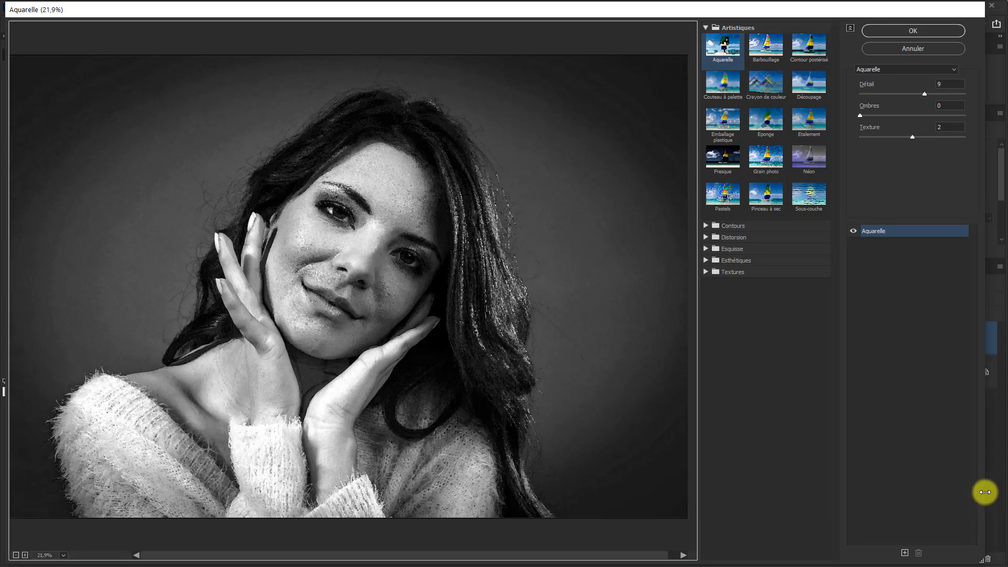
pyautogui.moveTo(983, 490); pyautogui.dragTo(1004, 491)
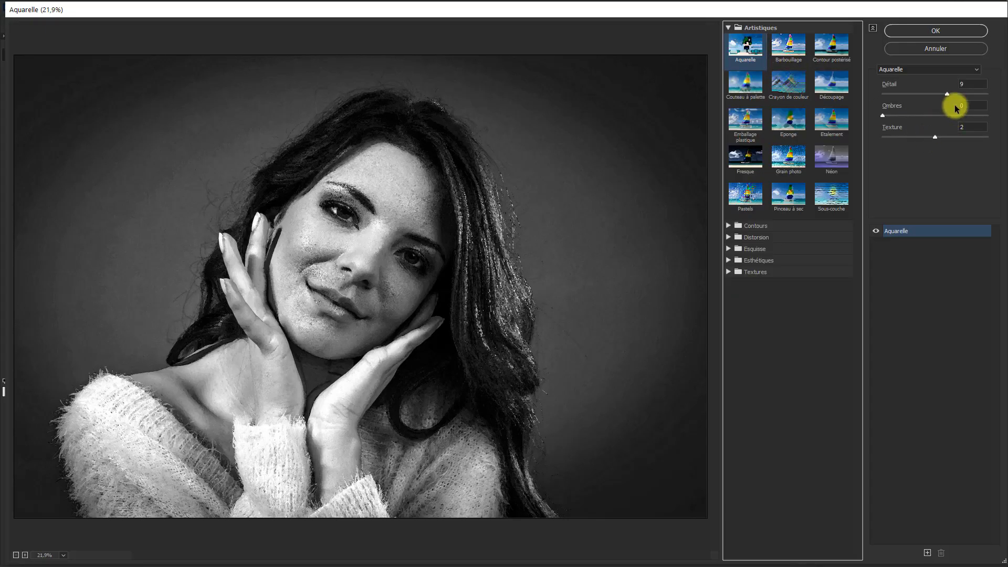
# Try Détail values from 1 upward in the Aquarelle filter, ending at 9, and set Texture to 1
pyautogui.moveTo(947, 94); pyautogui.dragTo(908, 93)
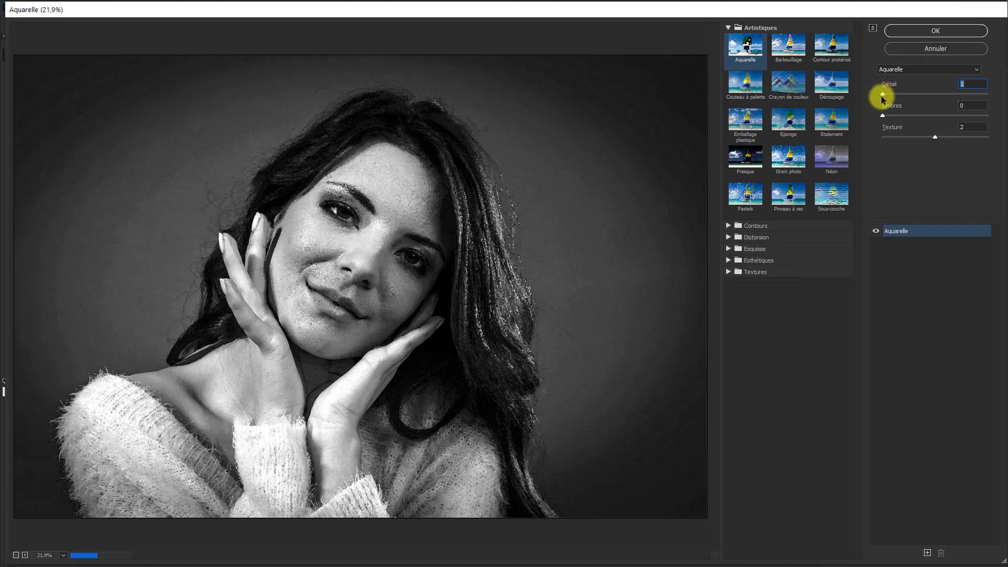
pyautogui.moveTo(936, 139); pyautogui.dragTo(886, 132)
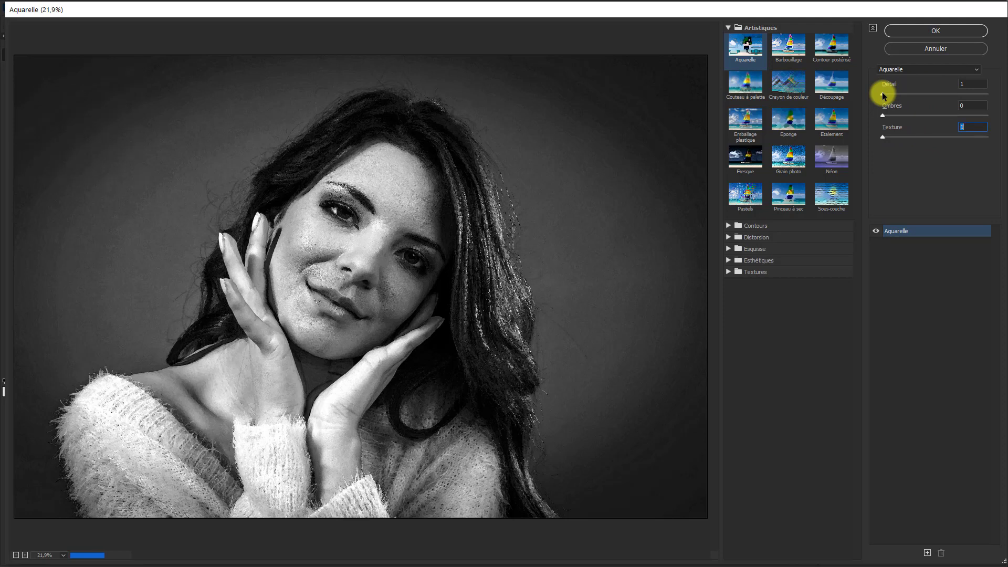
pyautogui.moveTo(883, 97); pyautogui.dragTo(888, 98)
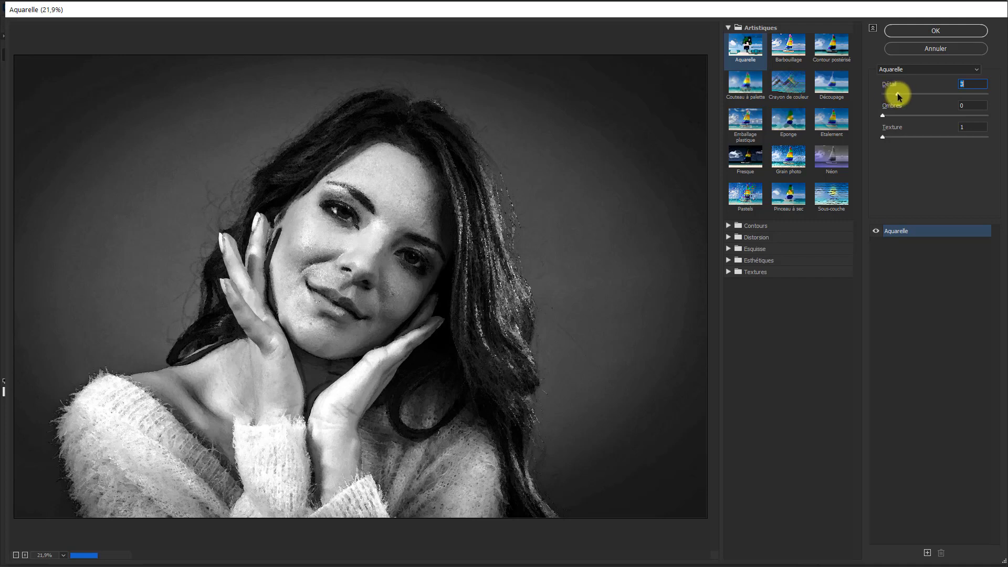
pyautogui.moveTo(904, 94); pyautogui.dragTo(912, 97)
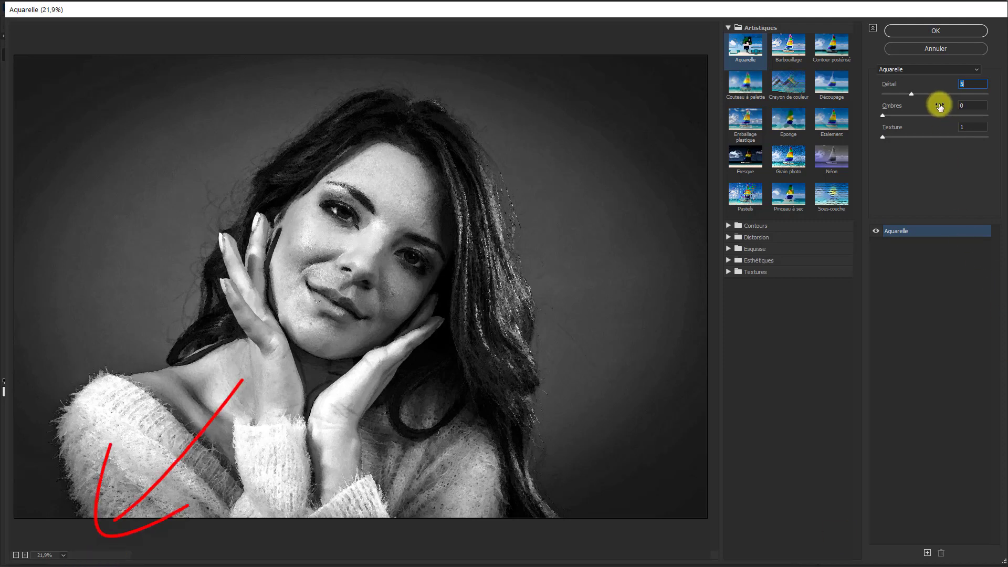
pyautogui.moveTo(916, 98); pyautogui.dragTo(931, 99)
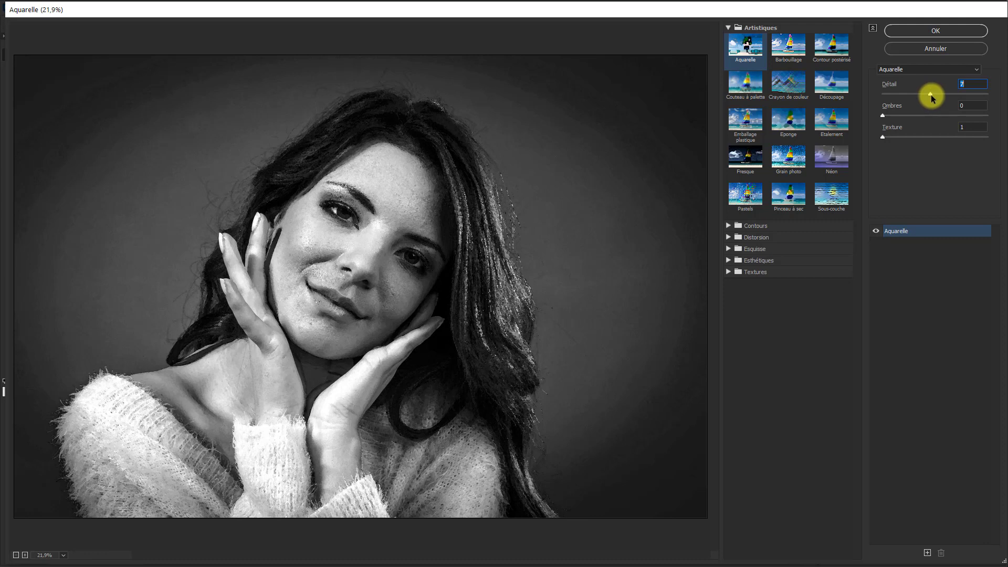
pyautogui.moveTo(931, 96); pyautogui.dragTo(944, 95)
# Try Ombres at 2, return it to 0, and apply the Aquarelle filter with Texture at 1
pyautogui.moveTo(884, 117); pyautogui.dragTo(903, 117)
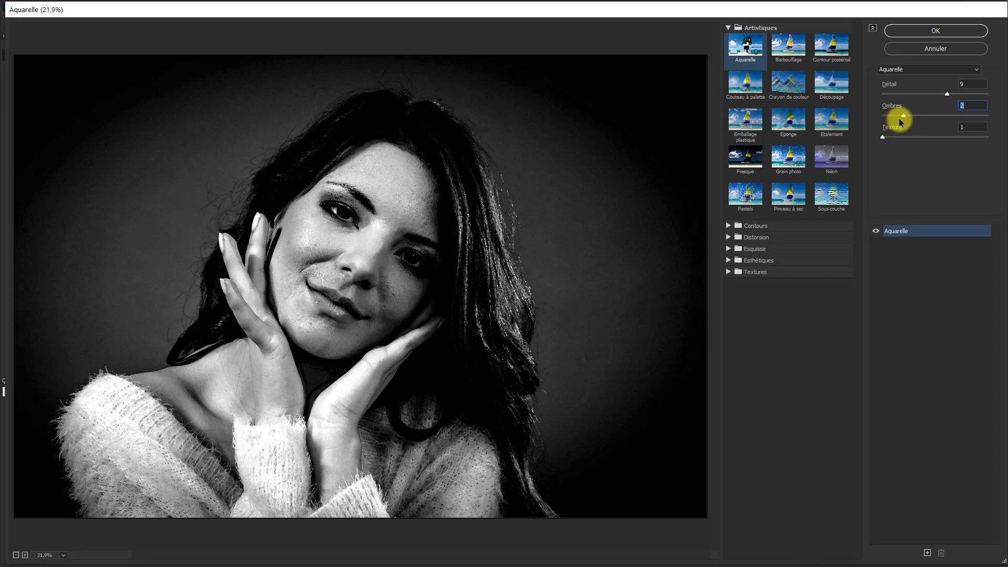
pyautogui.moveTo(904, 117); pyautogui.dragTo(892, 137)
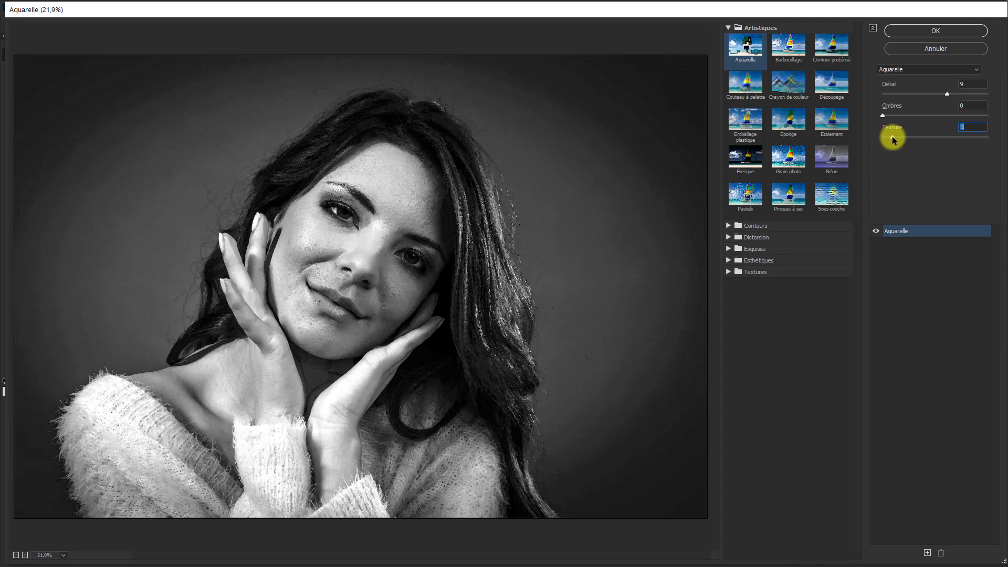
pyautogui.moveTo(892, 137); pyautogui.dragTo(904, 137)
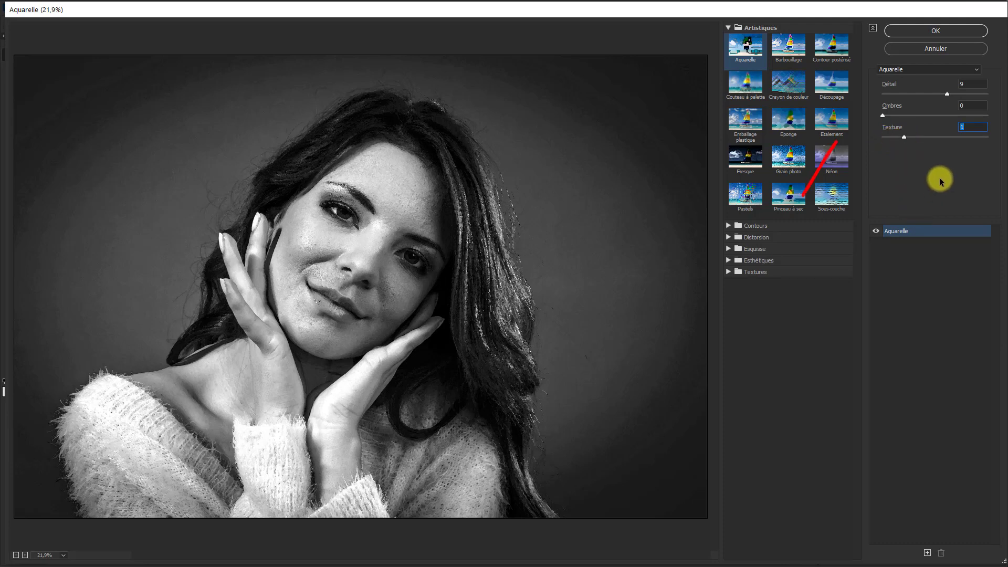
pyautogui.click(939, 30)
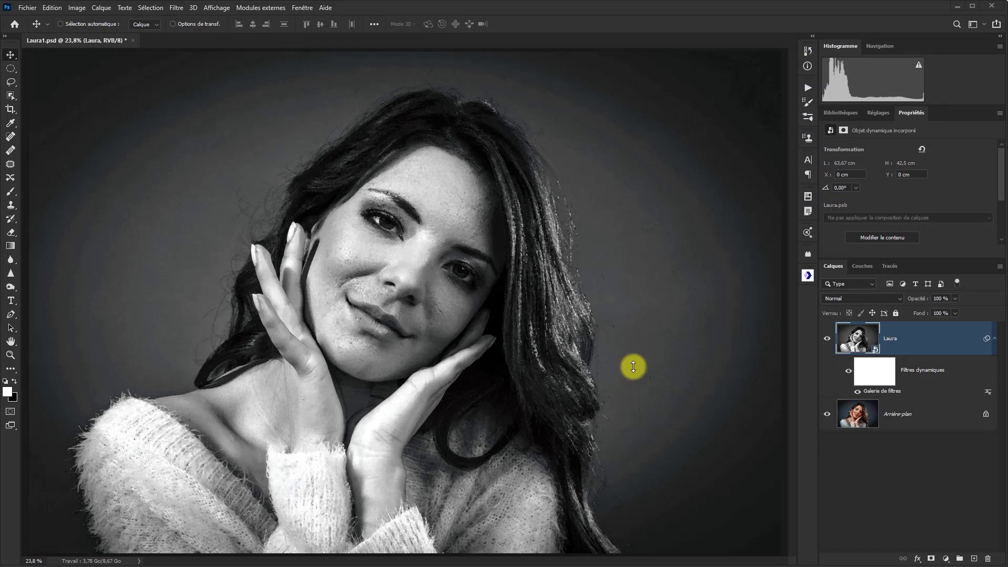
# Place teal-free-vector-watercolor-background.jpg from the Textures pour photoshop folder as an embedded image above the portrait layer
pyautogui.click(34, 8)
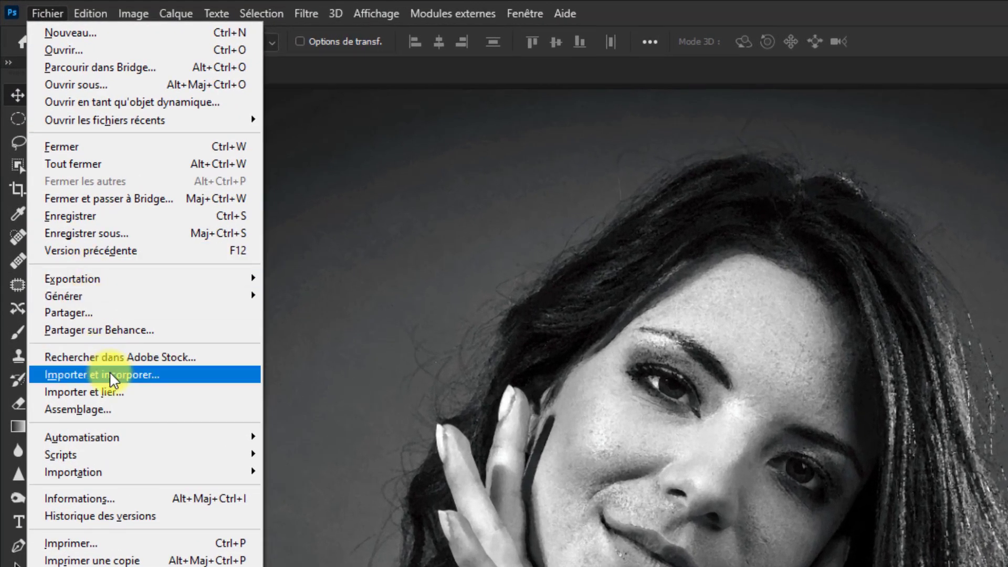
pyautogui.click(109, 370)
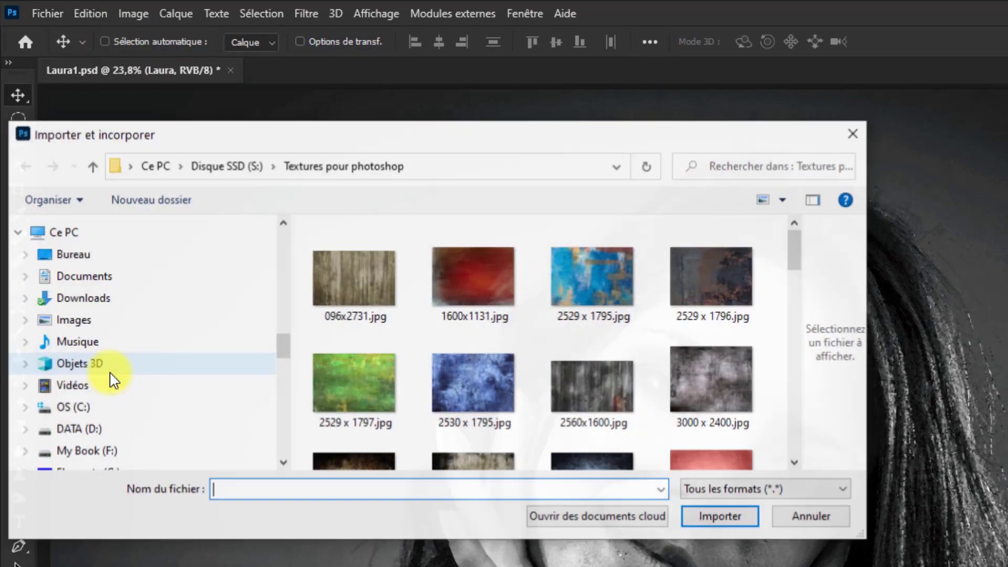
pyautogui.scroll(-1, 108, 376)
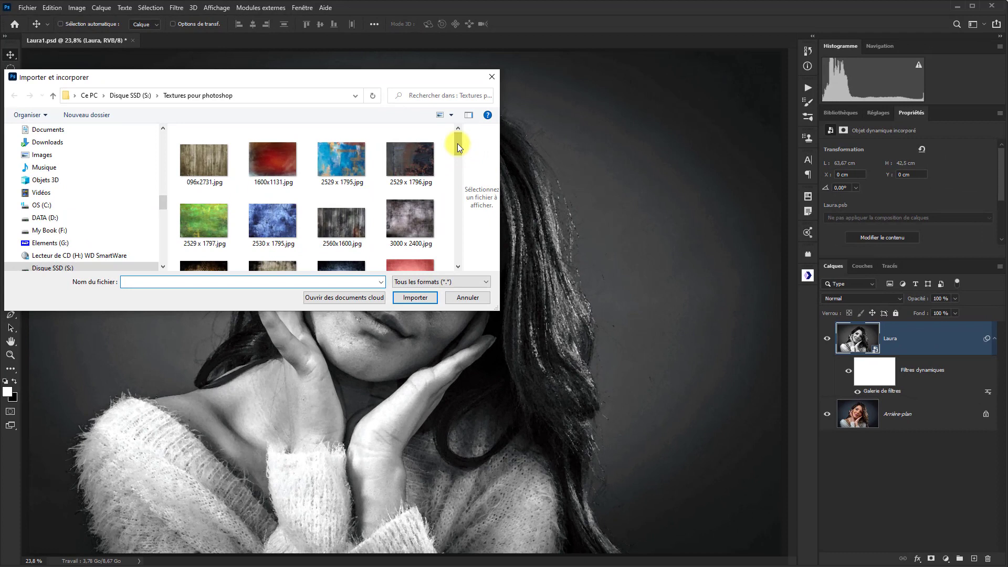
pyautogui.moveTo(458, 143); pyautogui.dragTo(458, 237)
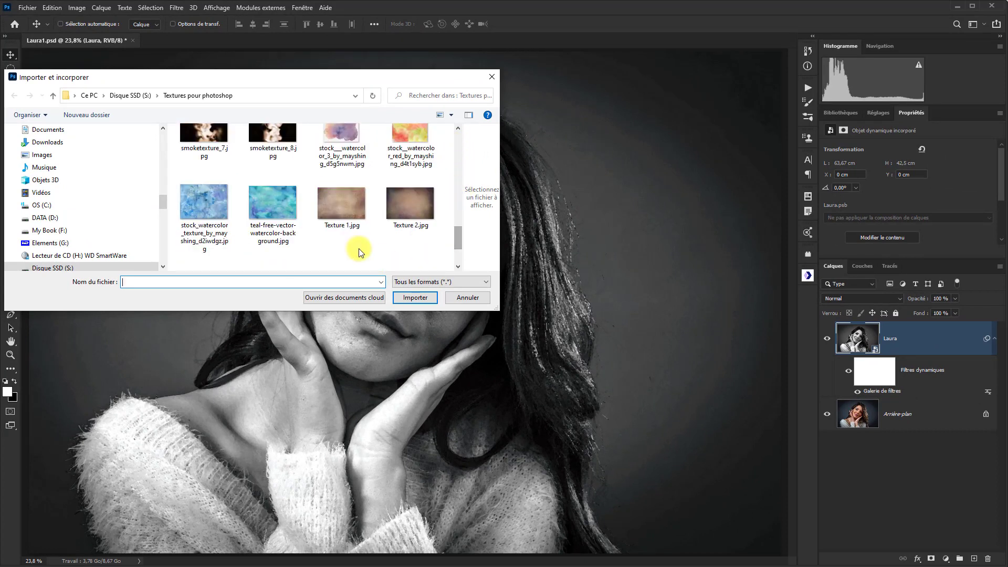
pyautogui.click(271, 199)
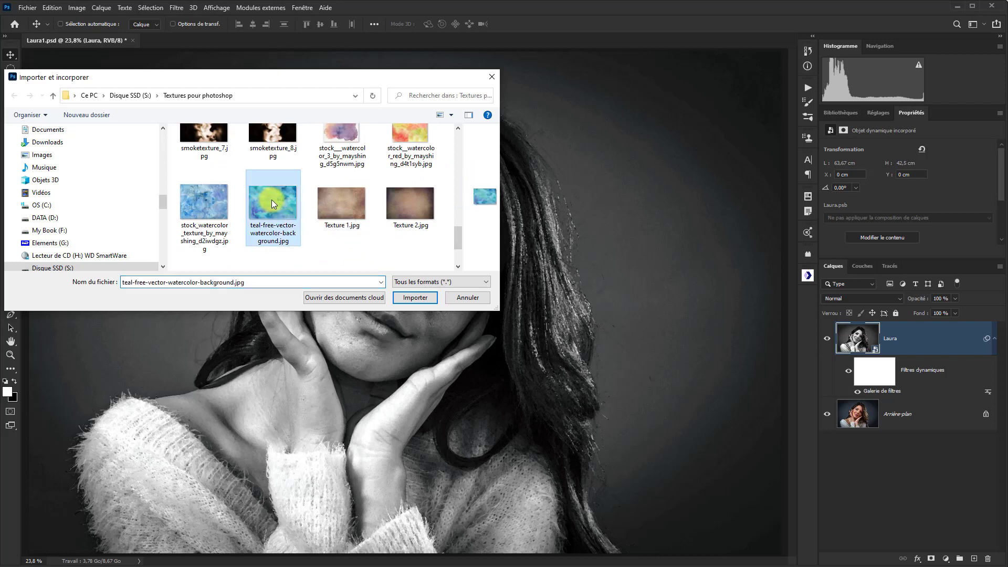
pyautogui.click(414, 298)
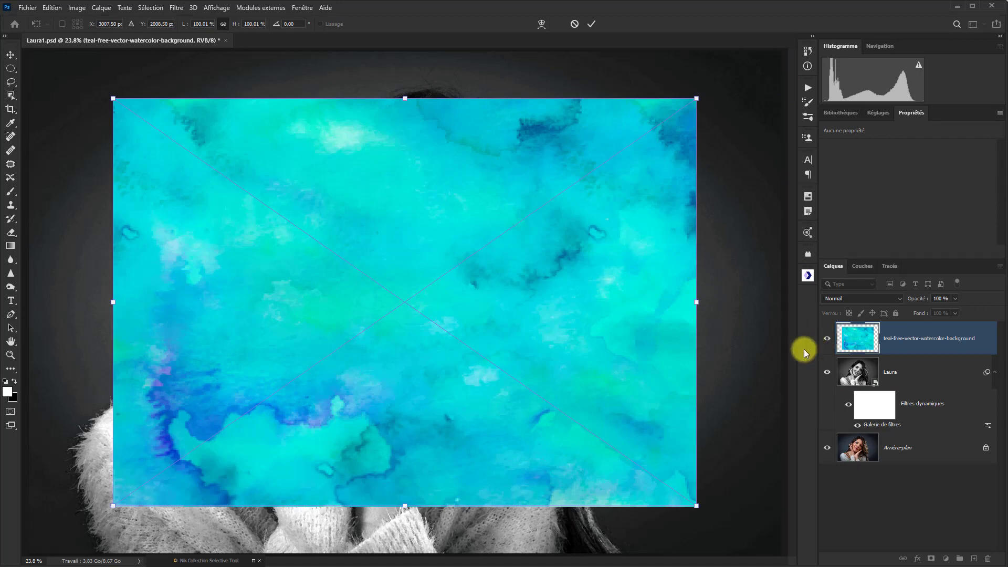
# Scale the placed watercolor texture proportionally from its centre to about 131.66% so it covers the whole canvas, and commit the transform
pyautogui.scroll(-2, 632, 345)
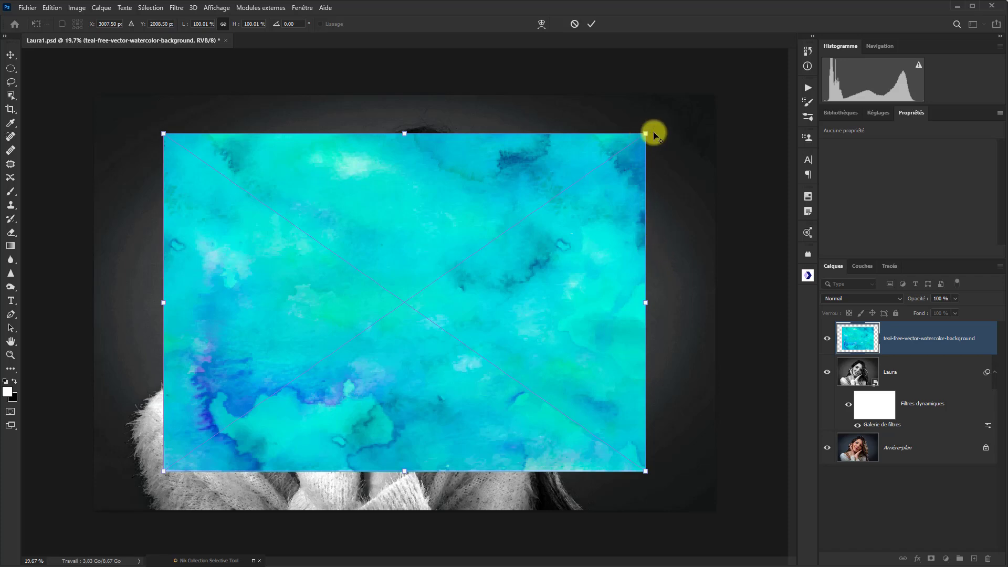
pyautogui.press('alt')
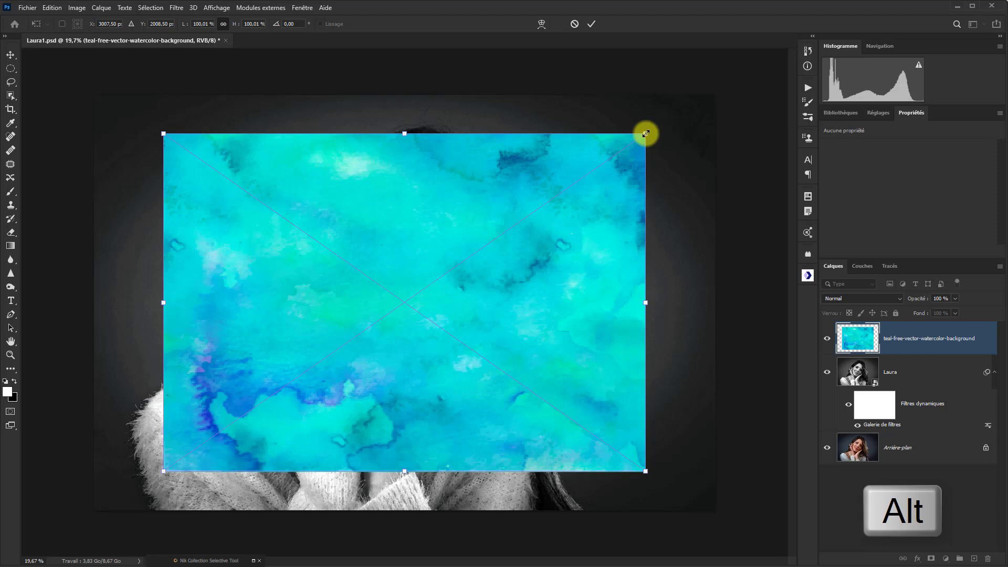
pyautogui.moveTo(645, 133); pyautogui.dragTo(741, 108)
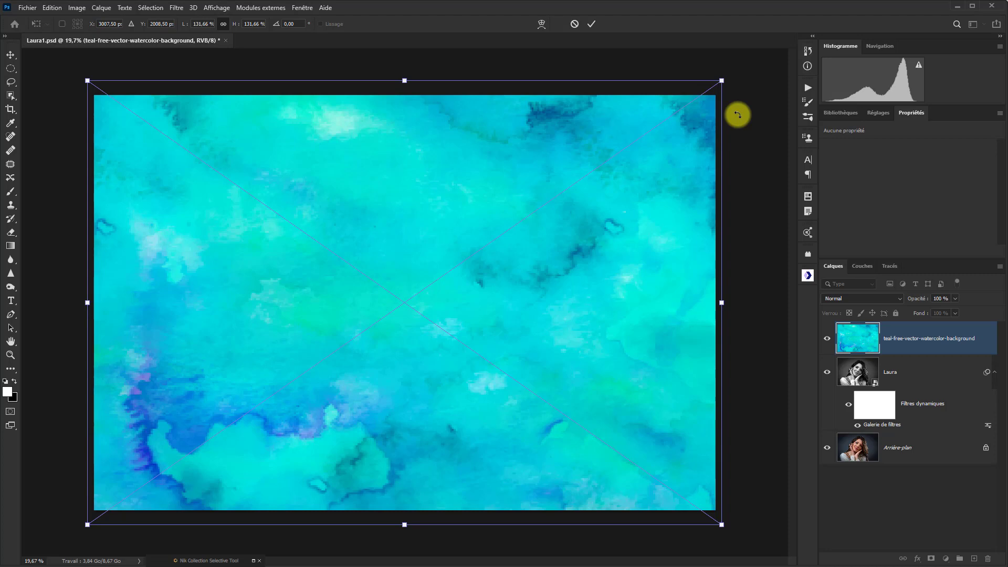
pyautogui.click(591, 23)
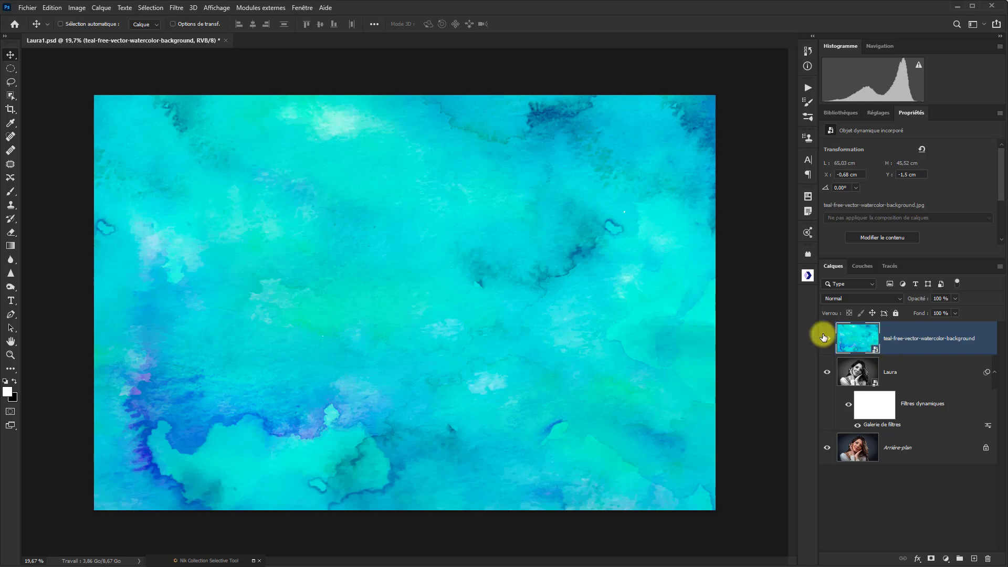
pyautogui.click(24, 8)
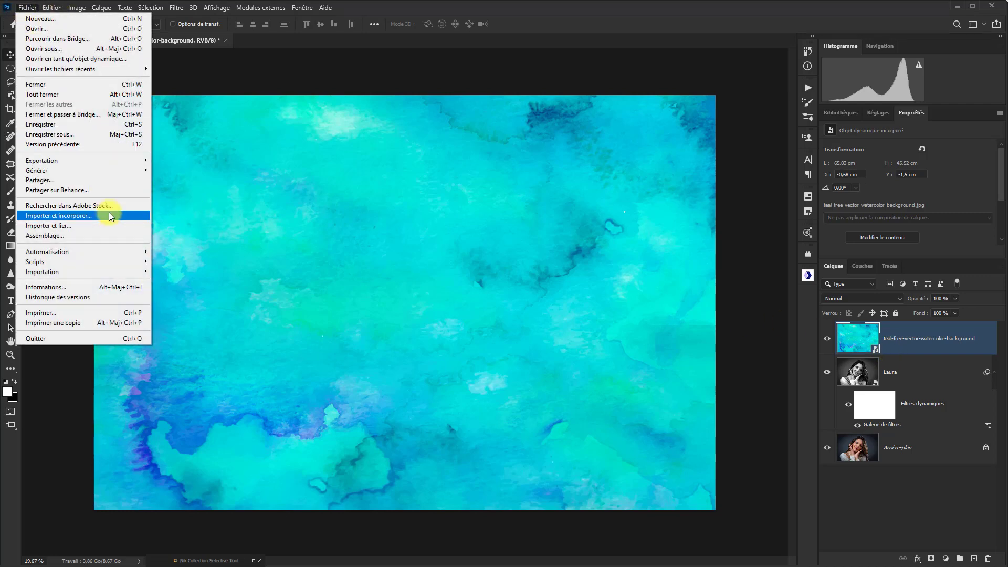
pyautogui.click(684, 7)
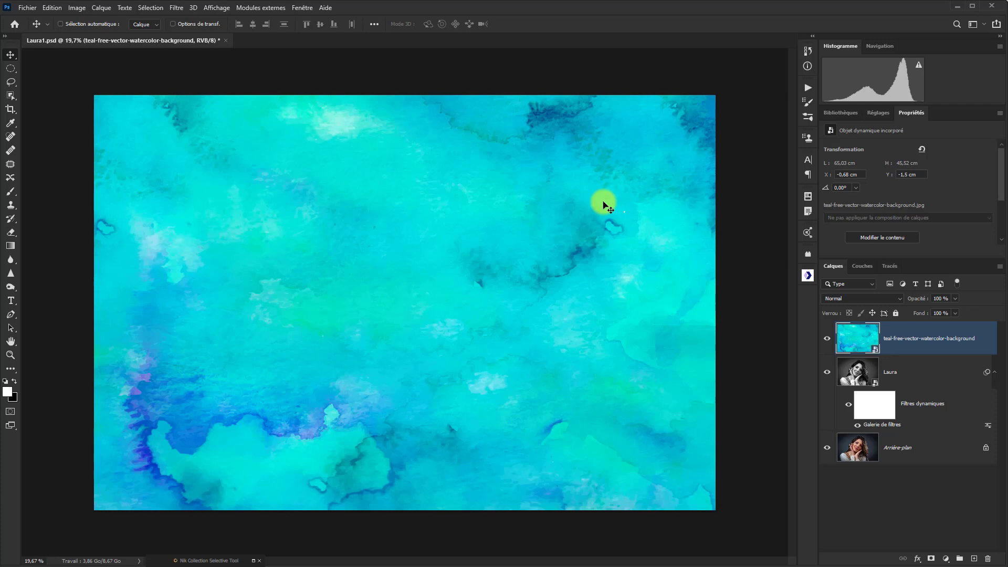
# Switch to the browser and examine the DeviantArt Texture 66 page and the Bing image results for "watercolor background"
pyautogui.hotkey('alt', 'Tab')
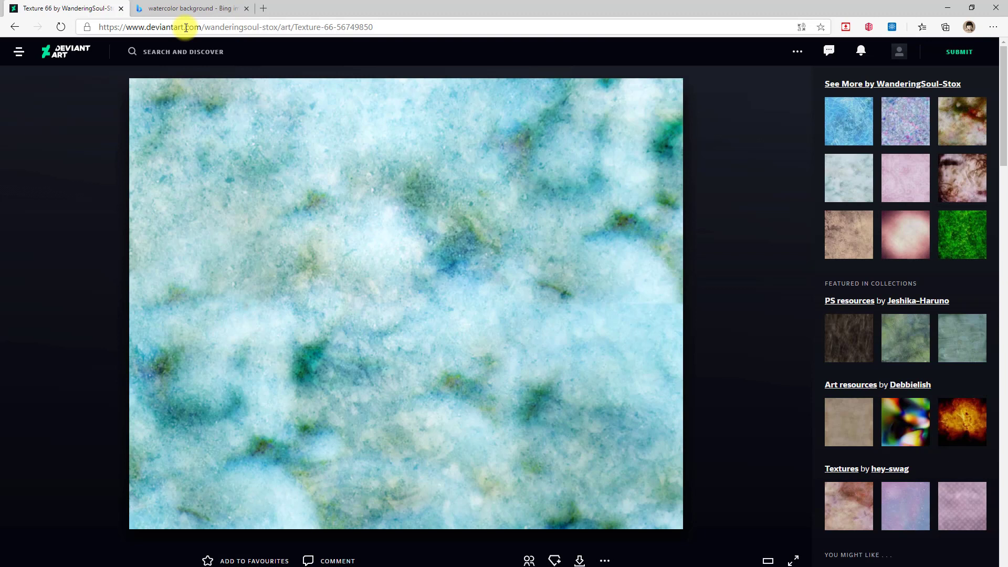
pyautogui.click(211, 12)
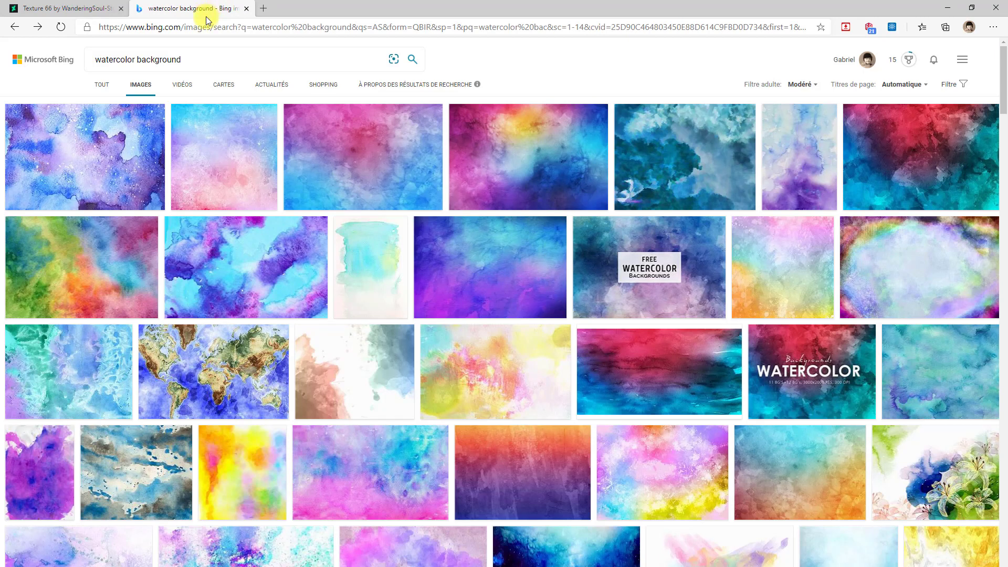
pyautogui.click(198, 55)
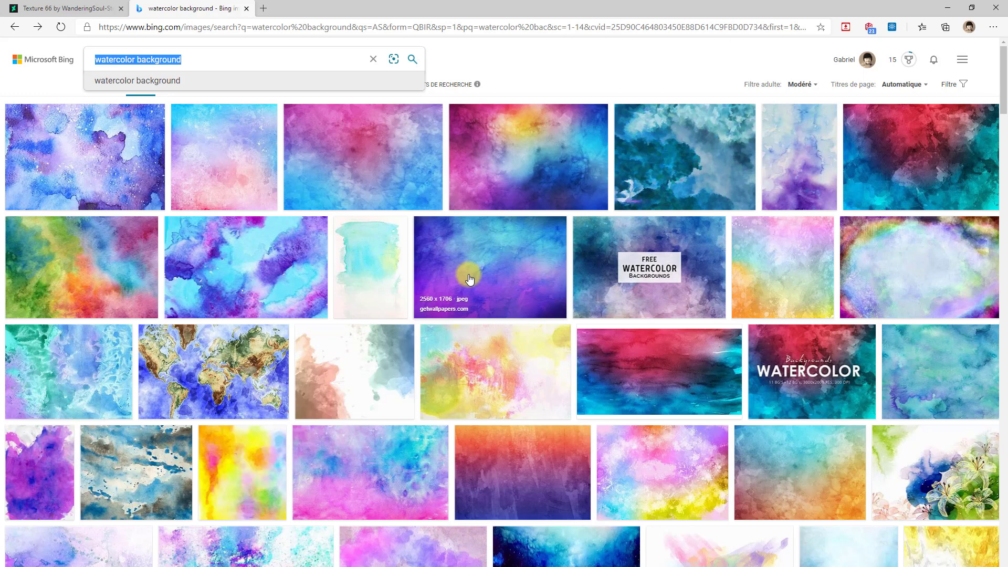
pyautogui.hotkey('alt', 'Tab')
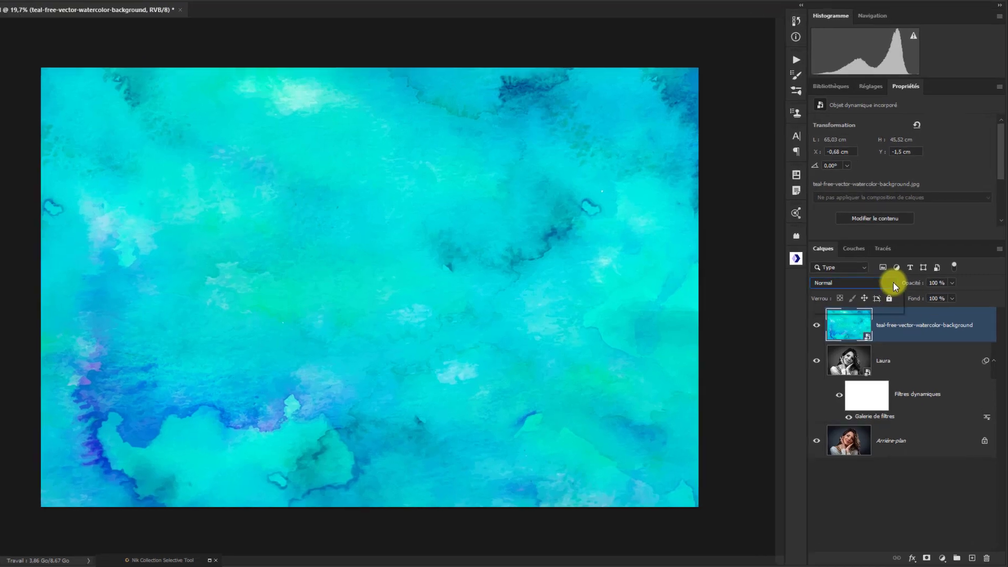
# Set the watercolor texture layer's blend mode to Superposition and transform it to about 139.49%, with its left edge on the canvas edge
pyautogui.click(887, 298)
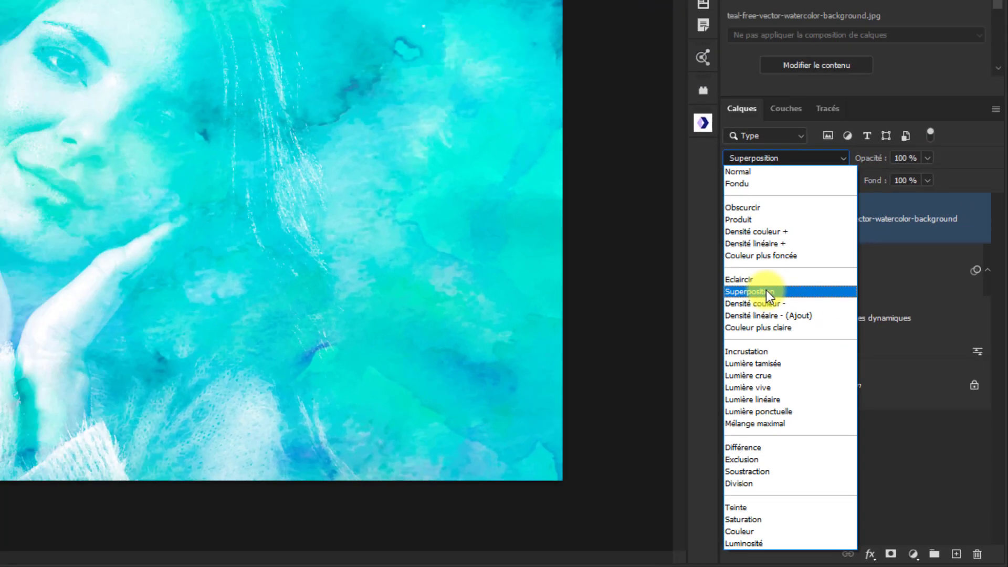
pyautogui.click(682, 197)
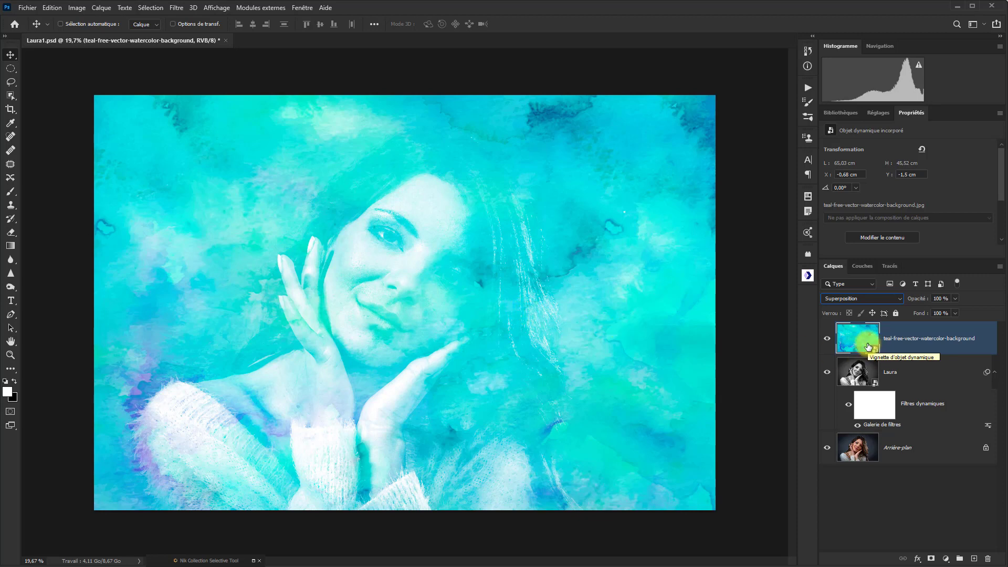
pyautogui.hotkey('ctrl', 't')
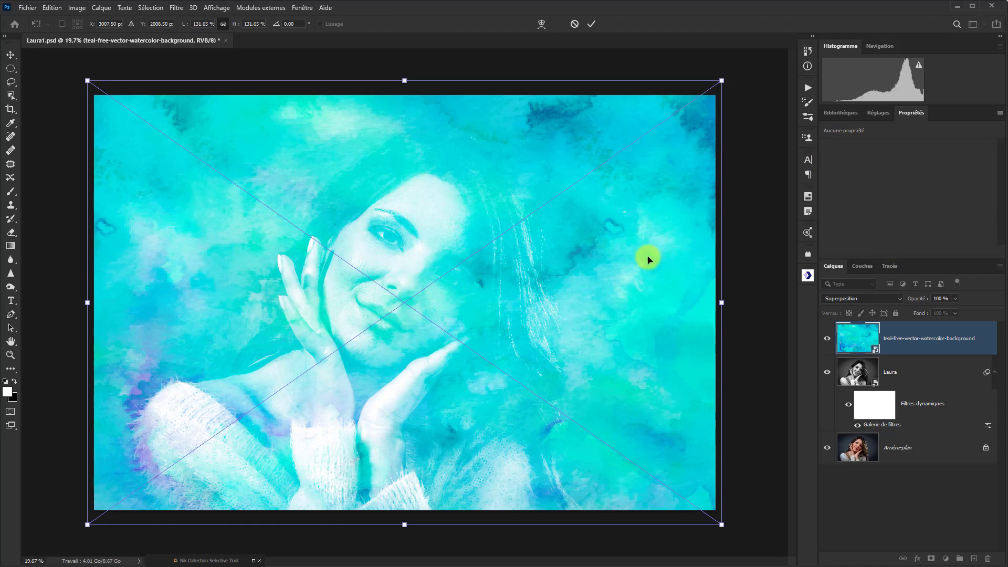
pyautogui.moveTo(600, 299); pyautogui.dragTo(627, 302)
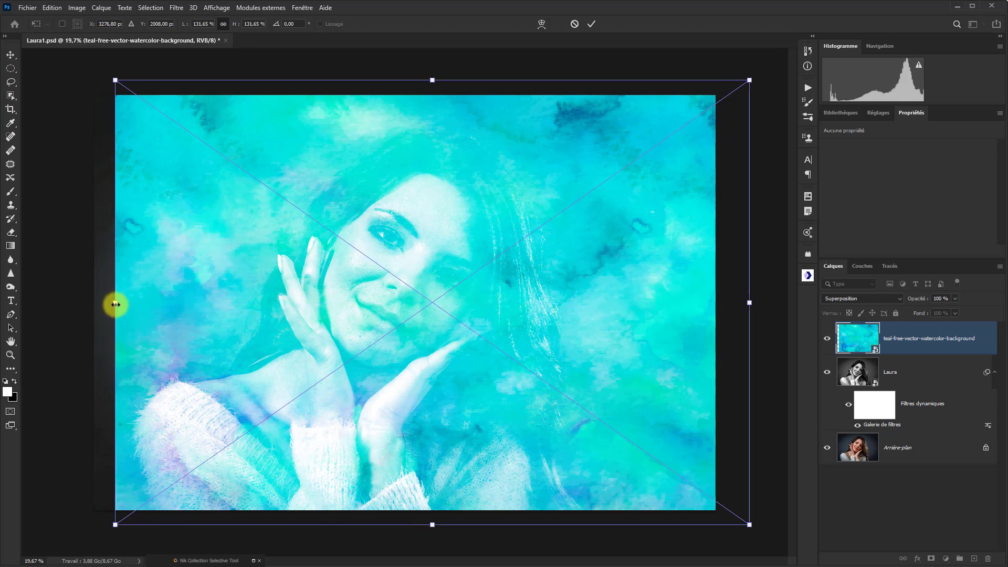
pyautogui.moveTo(115, 302); pyautogui.dragTo(77, 305)
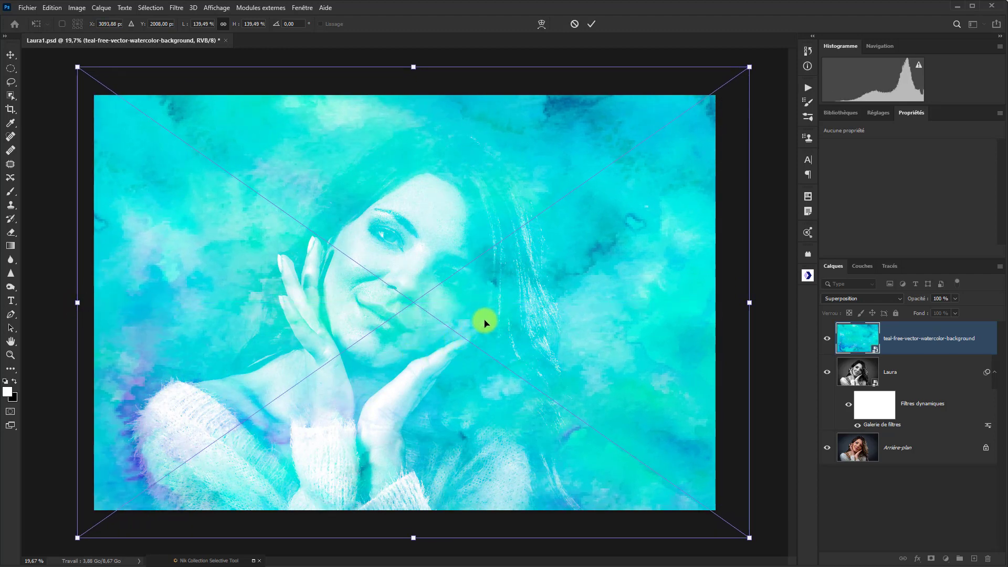
pyautogui.moveTo(484, 322); pyautogui.dragTo(499, 326)
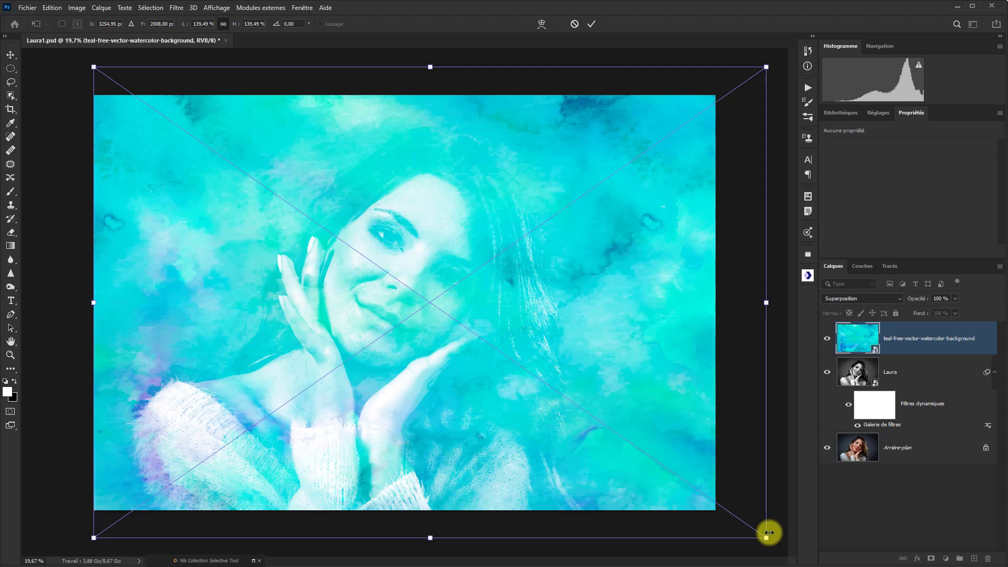
pyautogui.press('Return')
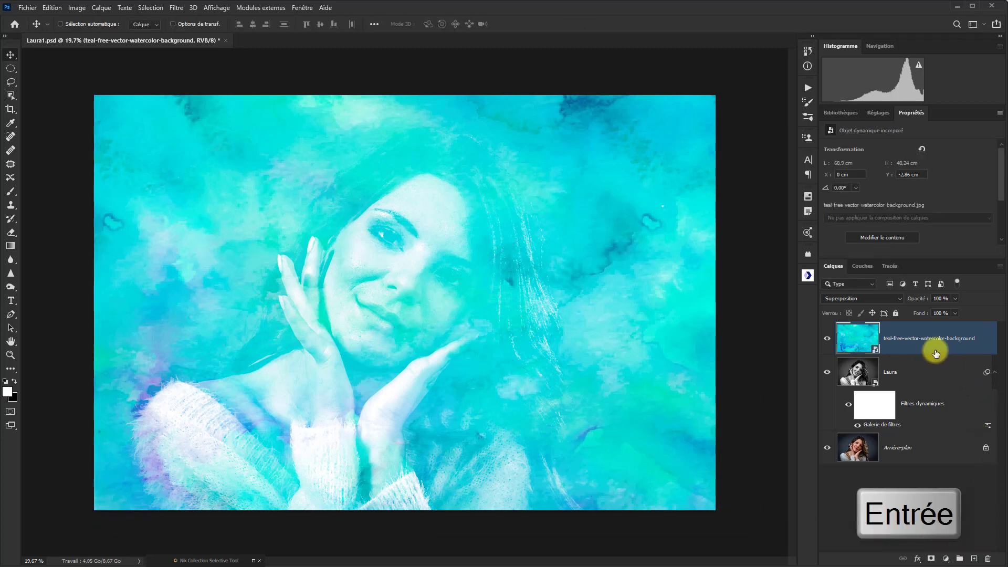
# Rename the teal-free-vector-watercolor-background layer as Texture
pyautogui.doubleClick(926, 338)
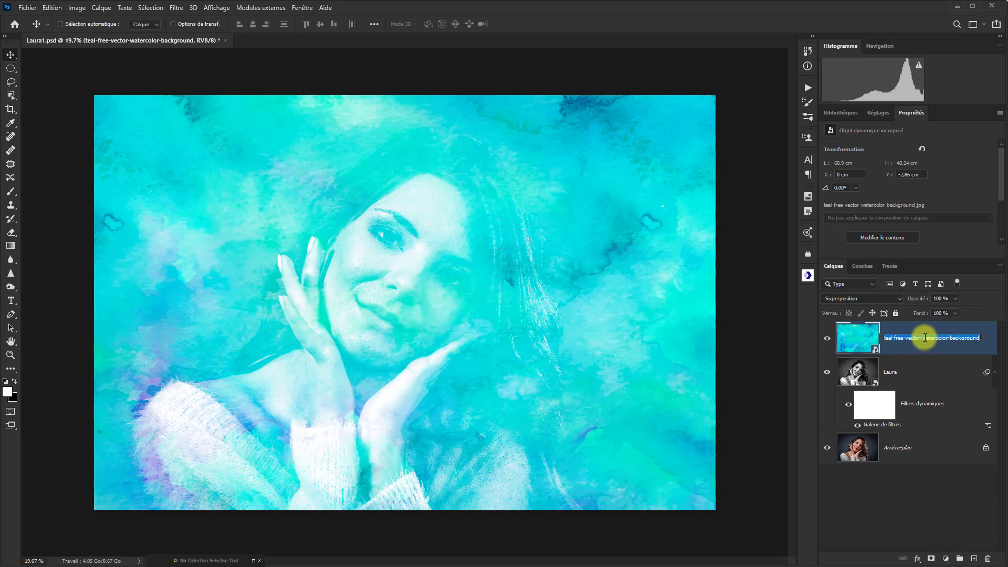
pyautogui.write('Texture')
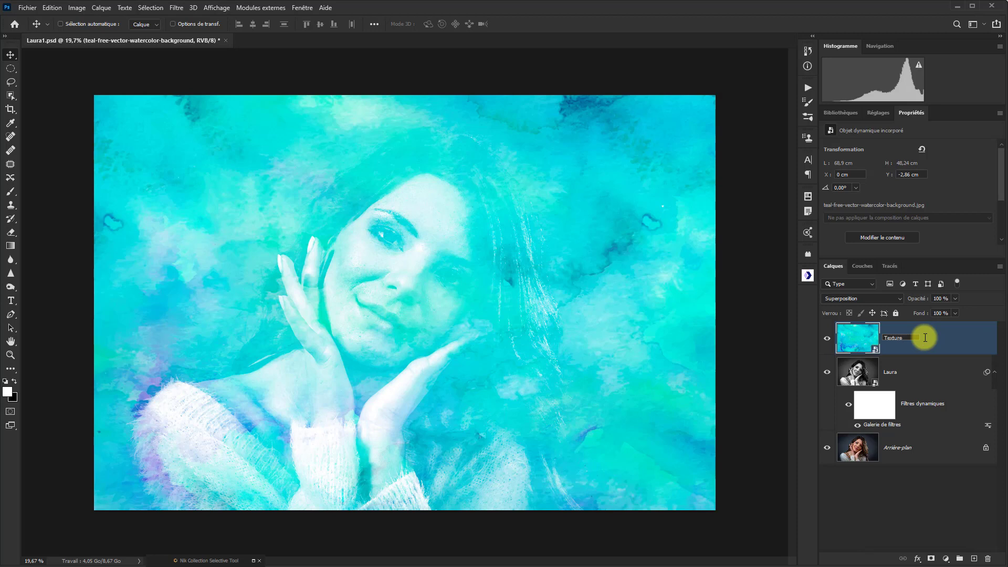
pyautogui.press('Return')
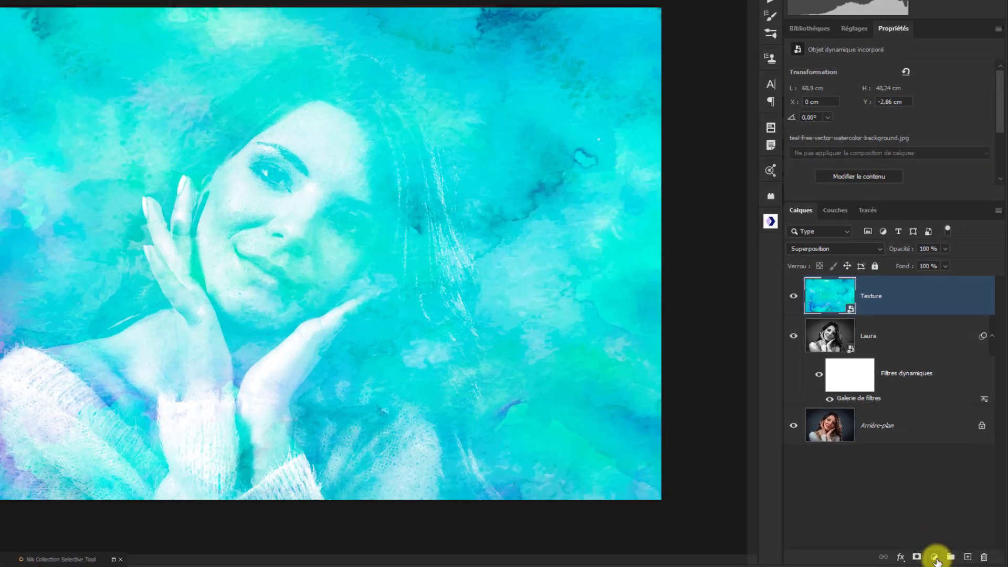
# Add a Teinte/Saturation adjustment with Teinte +23, Saturation +9 and Luminosité +17, and clip it to the Texture layer
pyautogui.click(935, 558)
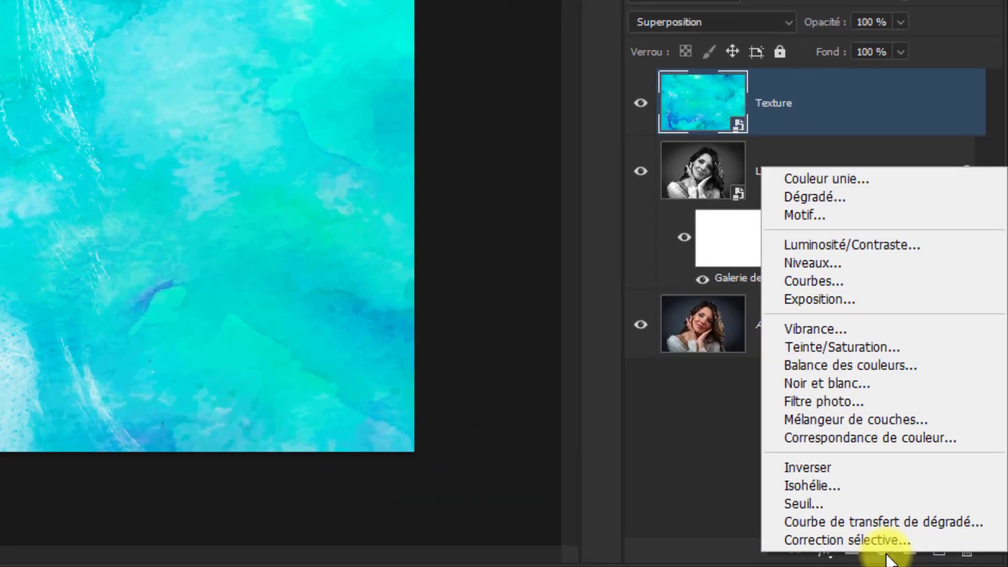
pyautogui.click(859, 348)
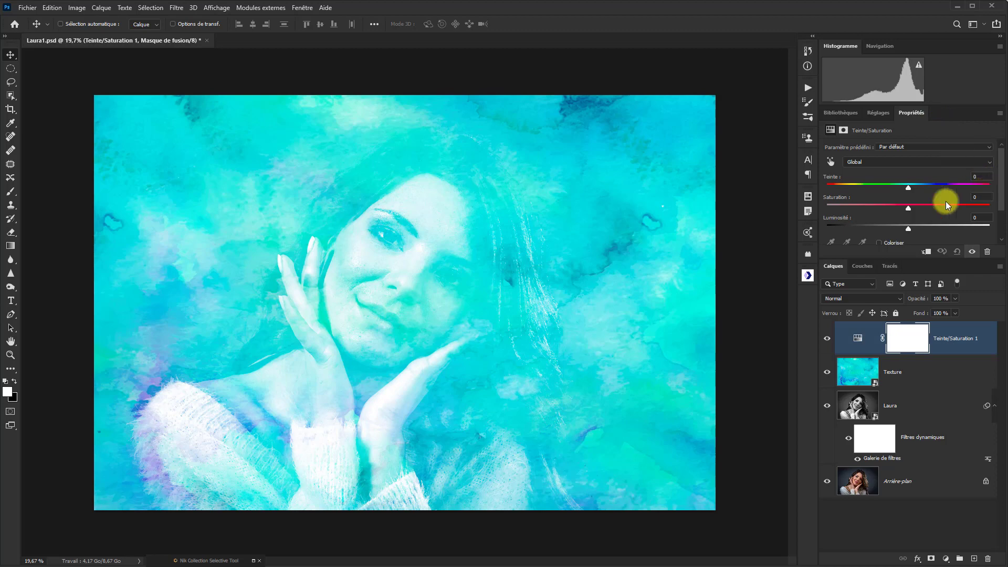
pyautogui.moveTo(908, 186)
pyautogui.mouseDown()
pyautogui.moveTo(923, 188)
pyautogui.moveTo(856, 178)
pyautogui.moveTo(925, 186)
pyautogui.mouseUp()
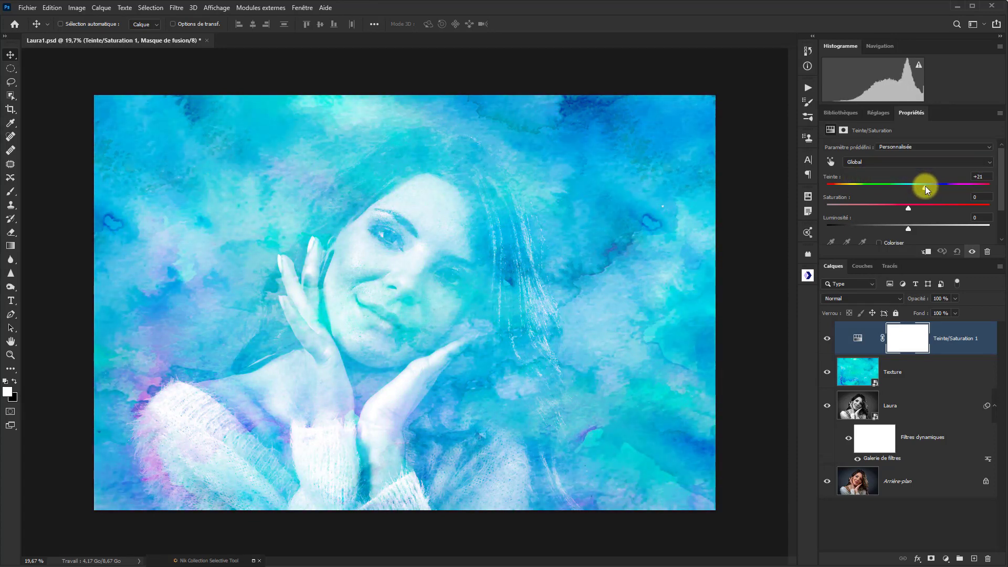
pyautogui.moveTo(926, 188); pyautogui.dragTo(927, 188)
pyautogui.moveTo(907, 207); pyautogui.dragTo(914, 206)
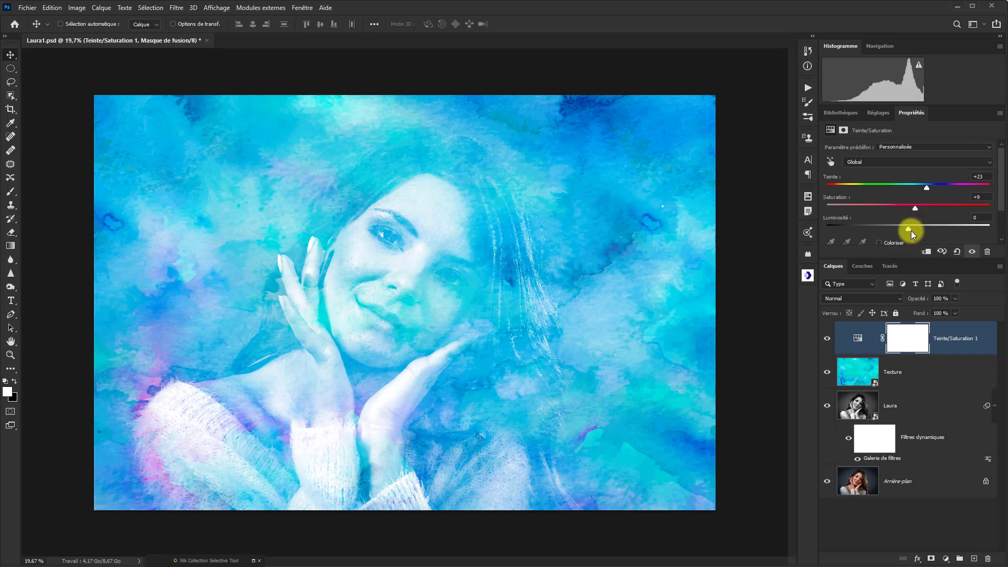
pyautogui.moveTo(909, 230); pyautogui.dragTo(923, 230)
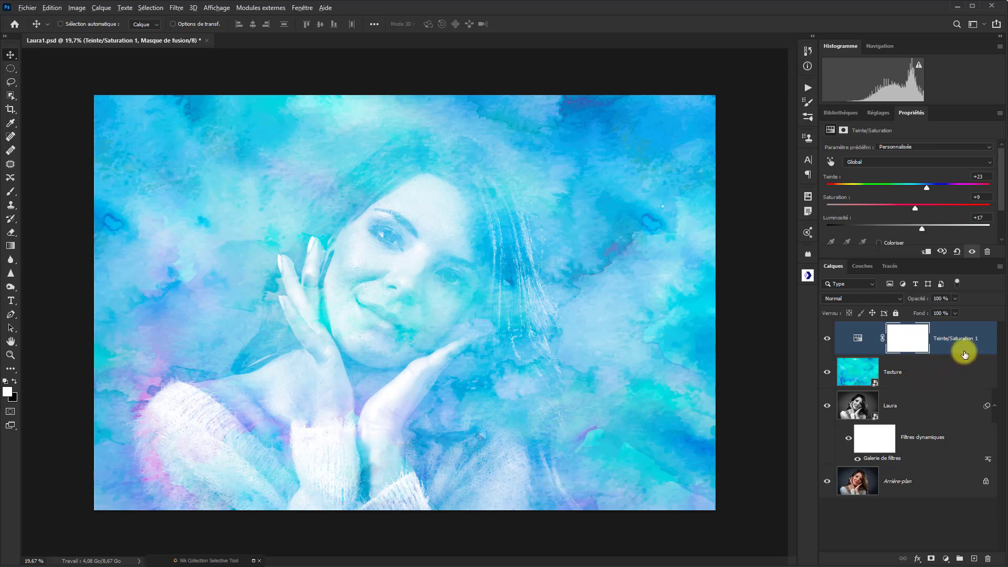
pyautogui.press('alt')
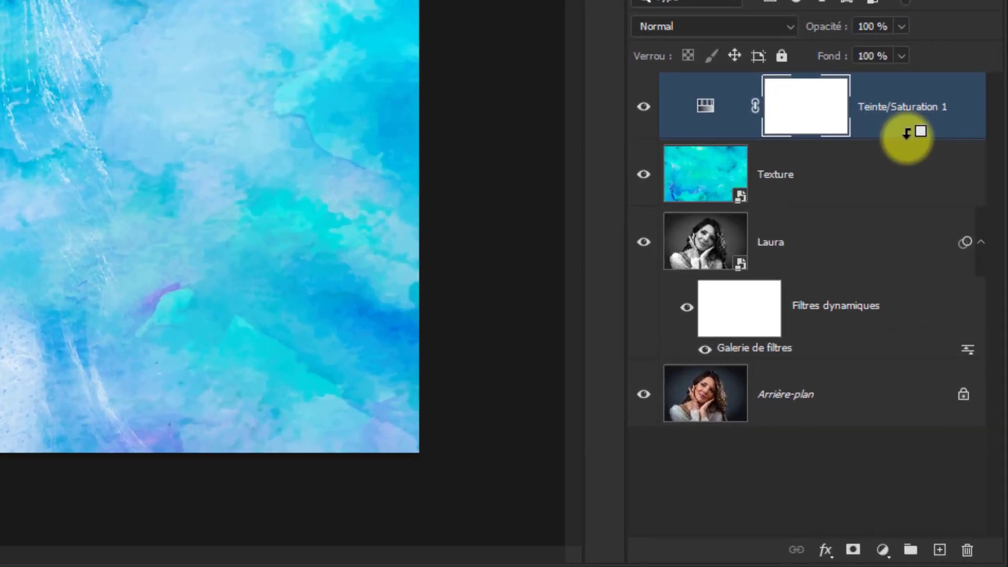
pyautogui.keyDown('alt'); pyautogui.click(906, 133); pyautogui.keyUp('alt')
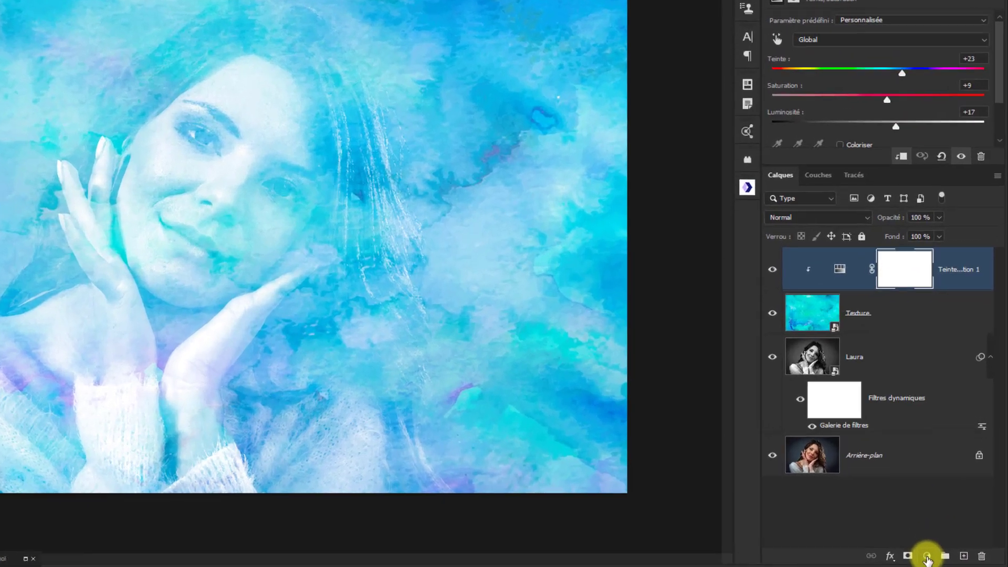
# Add a Niveaux adjustment clipped to the Texture layer, with the black input at 42 and the midtones at 1.03
pyautogui.click(946, 560)
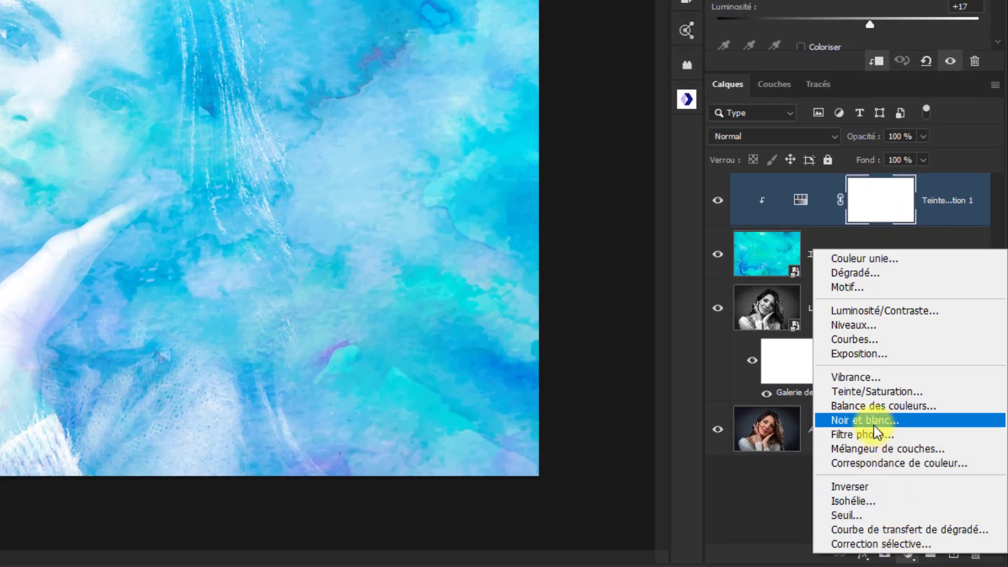
pyautogui.click(865, 326)
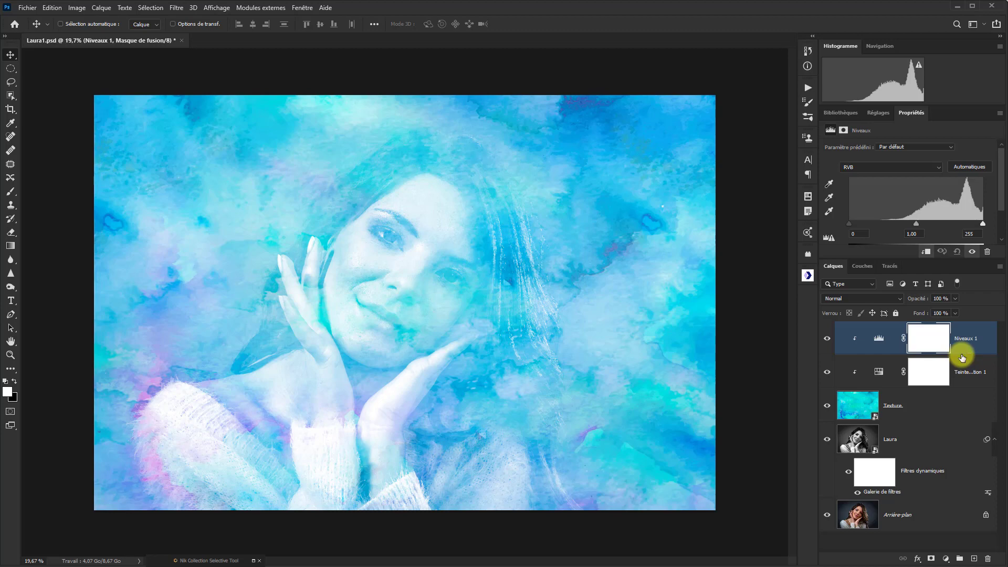
pyautogui.keyDown('alt'); pyautogui.click(962, 351); pyautogui.keyUp('alt')
pyautogui.moveTo(849, 223); pyautogui.dragTo(924, 222)
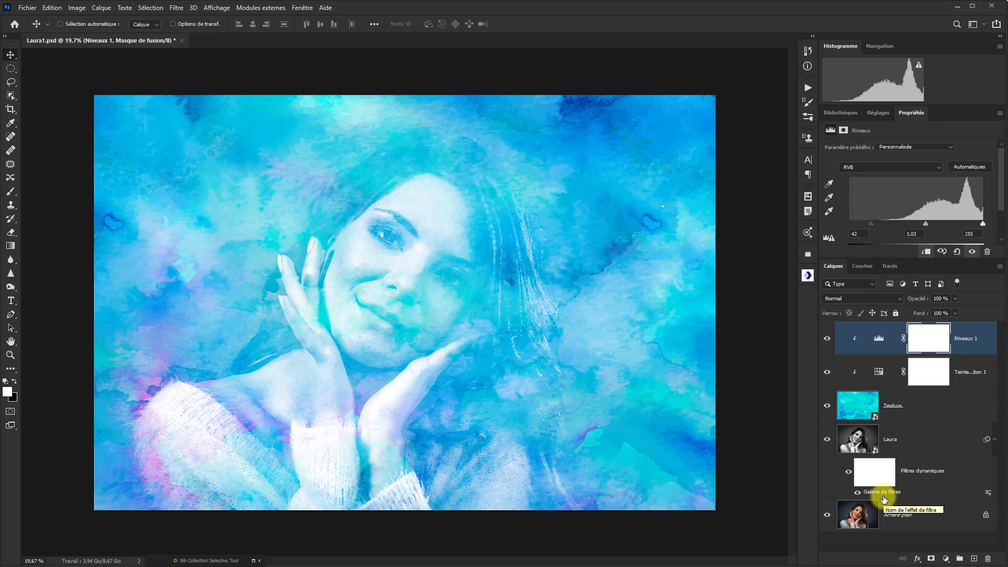
# Stamp all visible layers onto a new layer at the top of the stack and name it Aquarelle
pyautogui.hotkey('ctrl', '0')
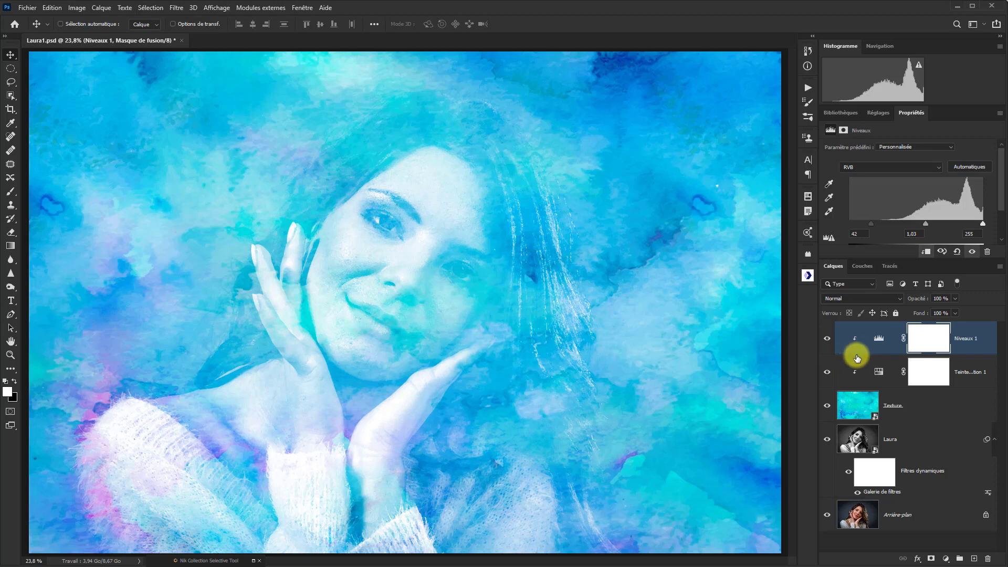
pyautogui.hotkey('ctrl', 'alt', 'shift', 'e')
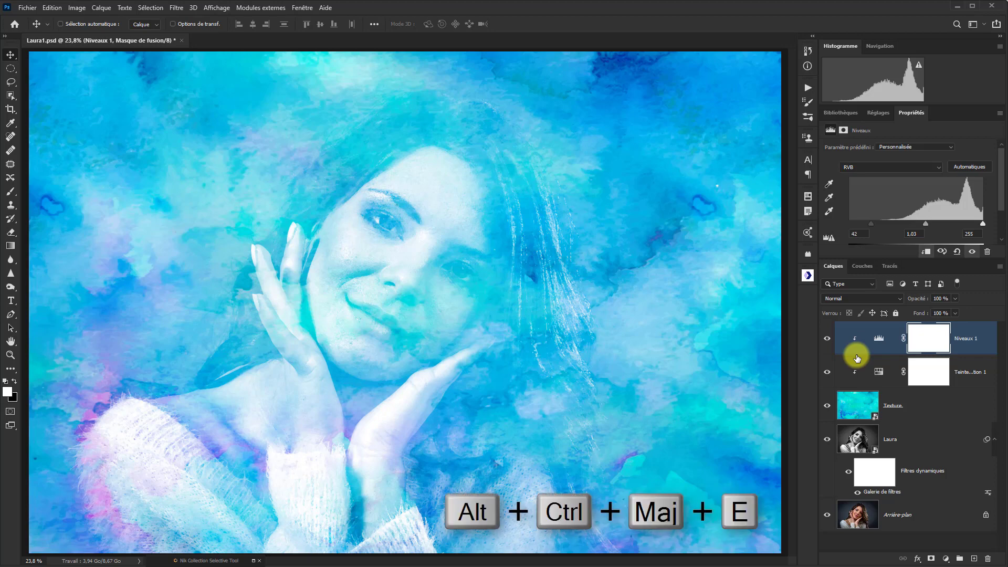
pyautogui.press('ctrl')
pyautogui.hotkey('ctrl', 'alt', 'shift', 'e')
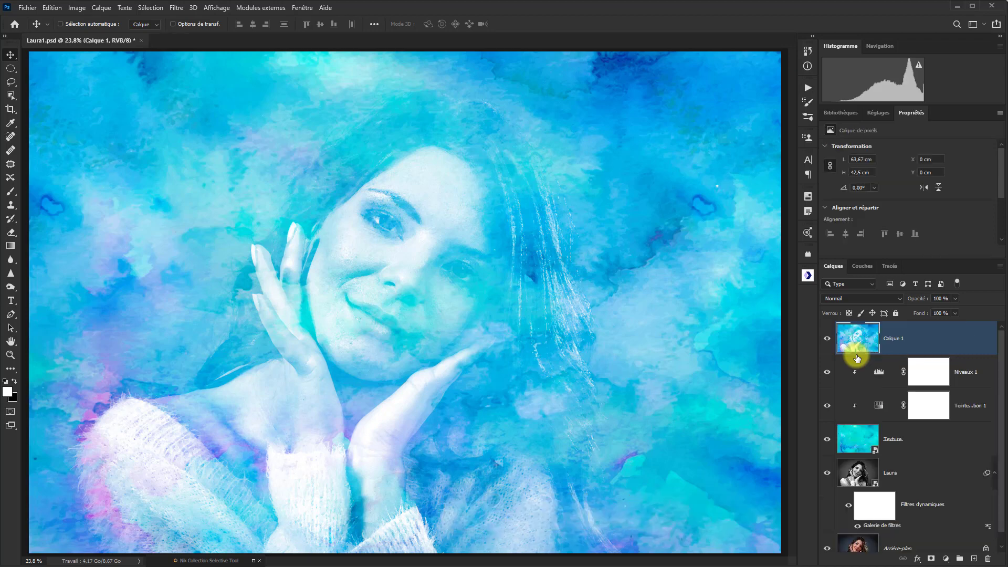
pyautogui.doubleClick(895, 339)
pyautogui.write('Al')
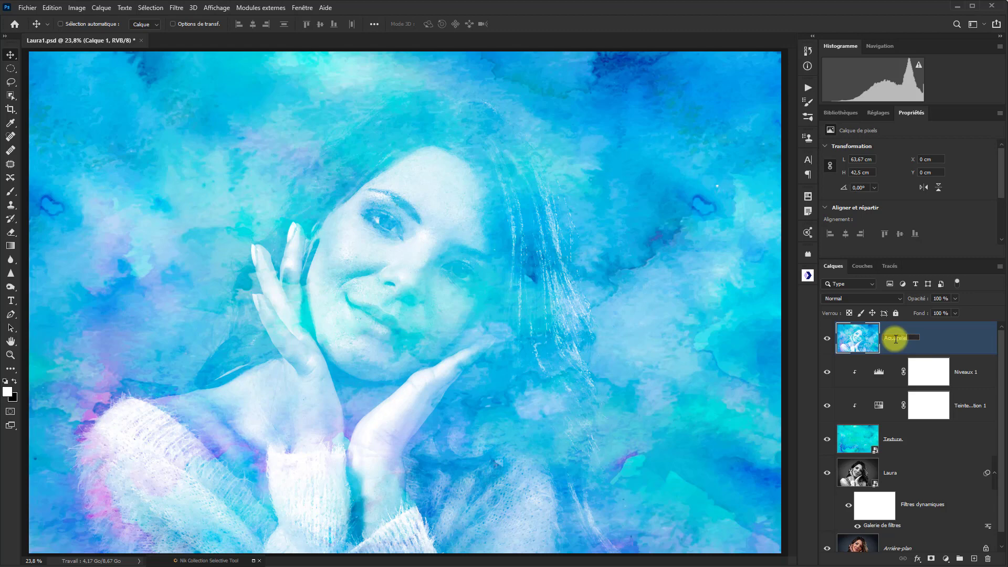
pyautogui.press('Return')
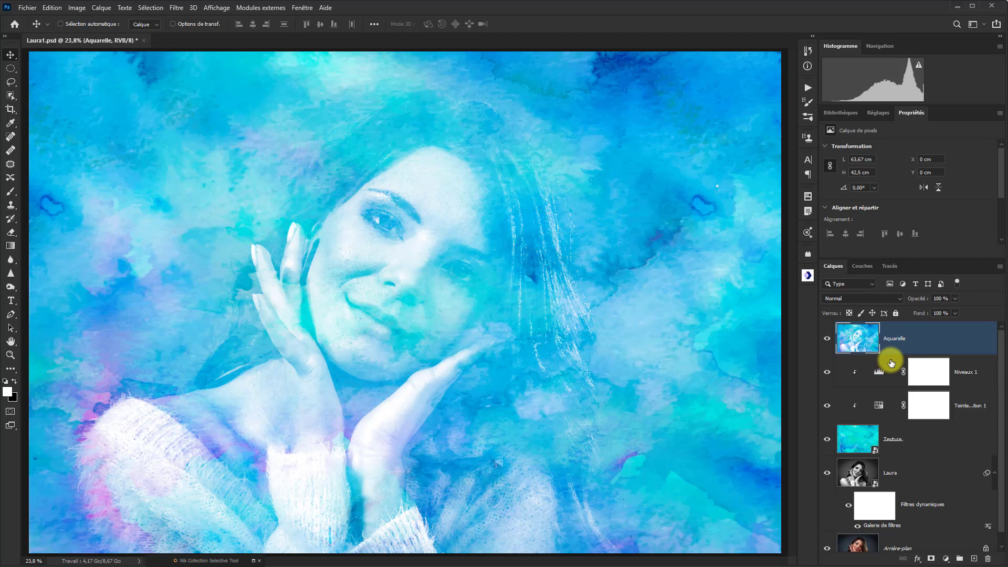
# Add a white (ffffff) solid color fill layer between Niveaux 1 and Aquarelle, and select the Aquarelle layer
pyautogui.click(969, 368)
pyautogui.click(945, 559)
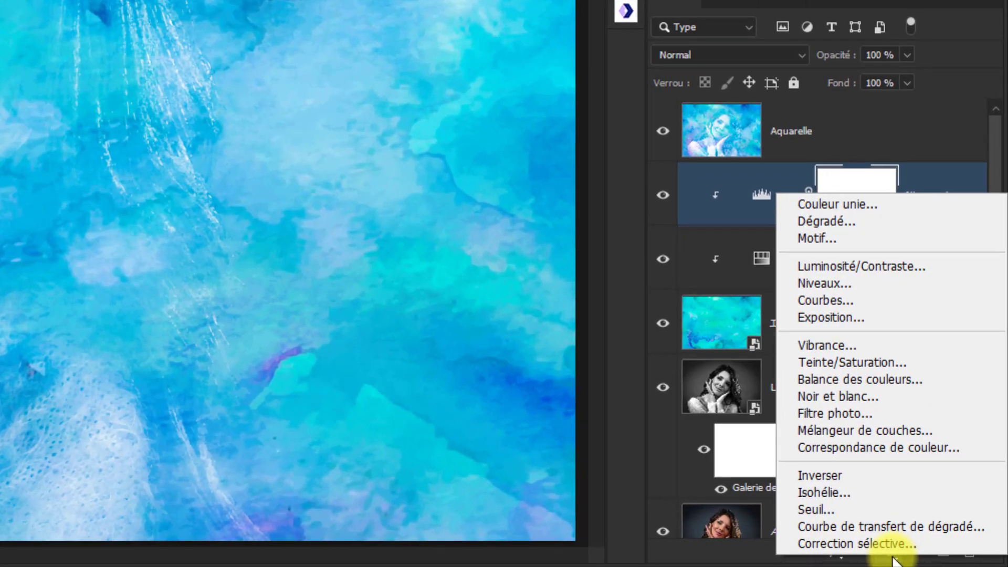
pyautogui.click(838, 204)
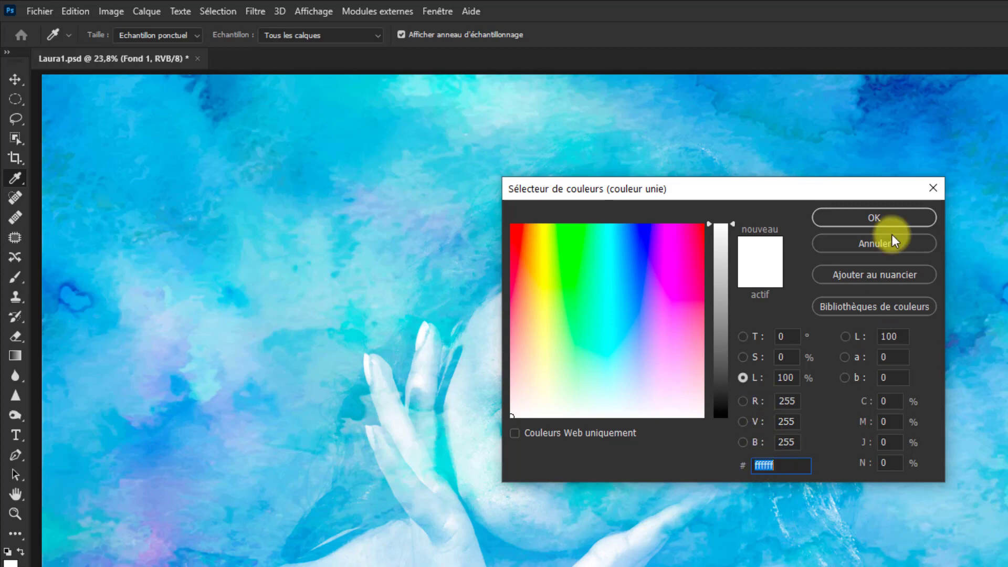
pyautogui.click(884, 212)
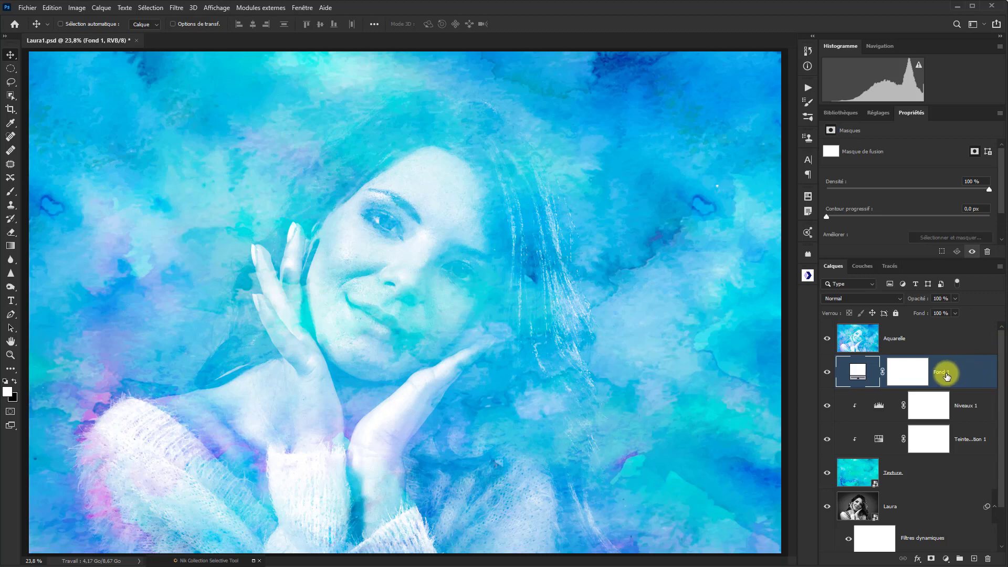
pyautogui.click(898, 341)
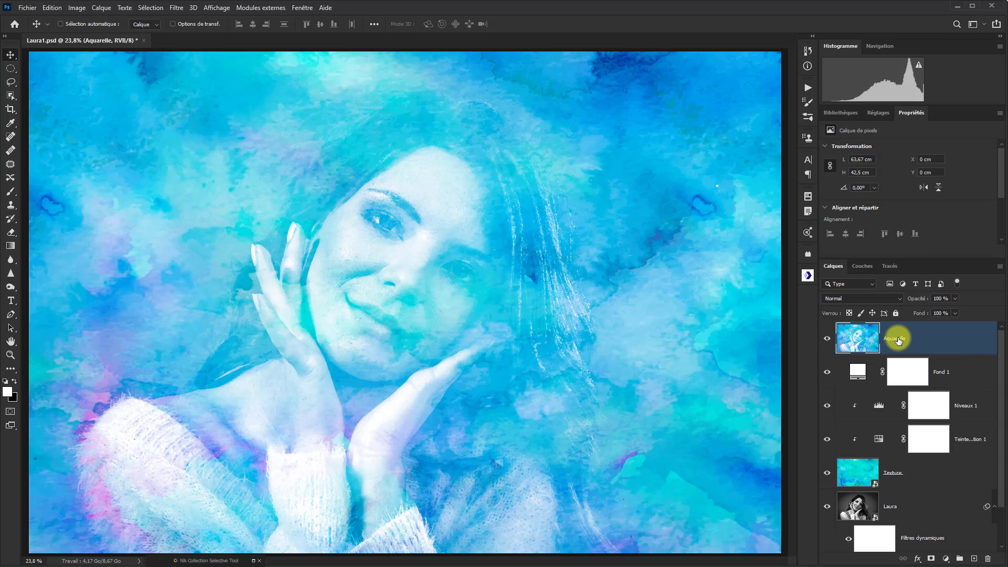
# Add a layer mask to the Aquarelle layer and invert it to black
pyautogui.click(931, 558)
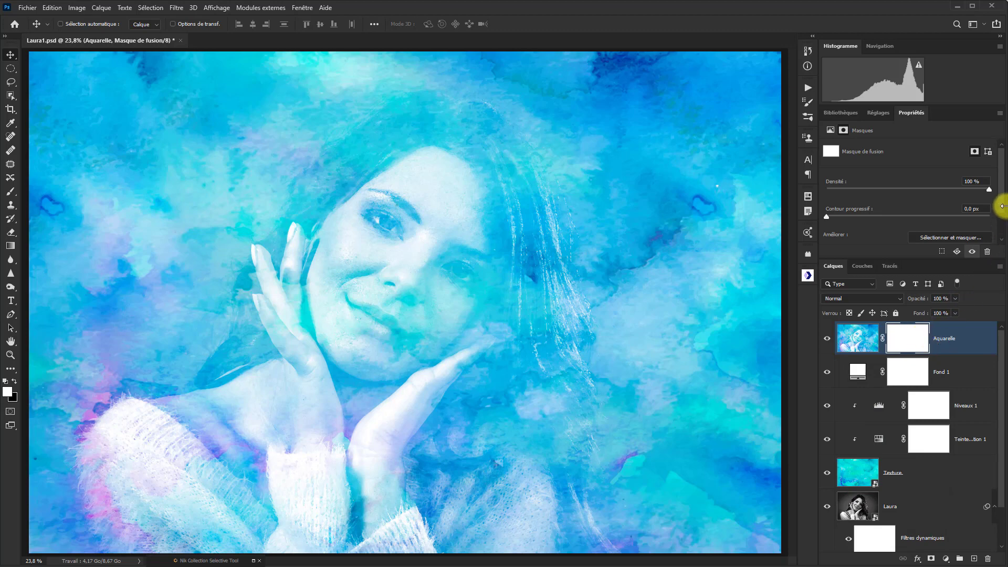
pyautogui.moveTo(1002, 208); pyautogui.dragTo(999, 236)
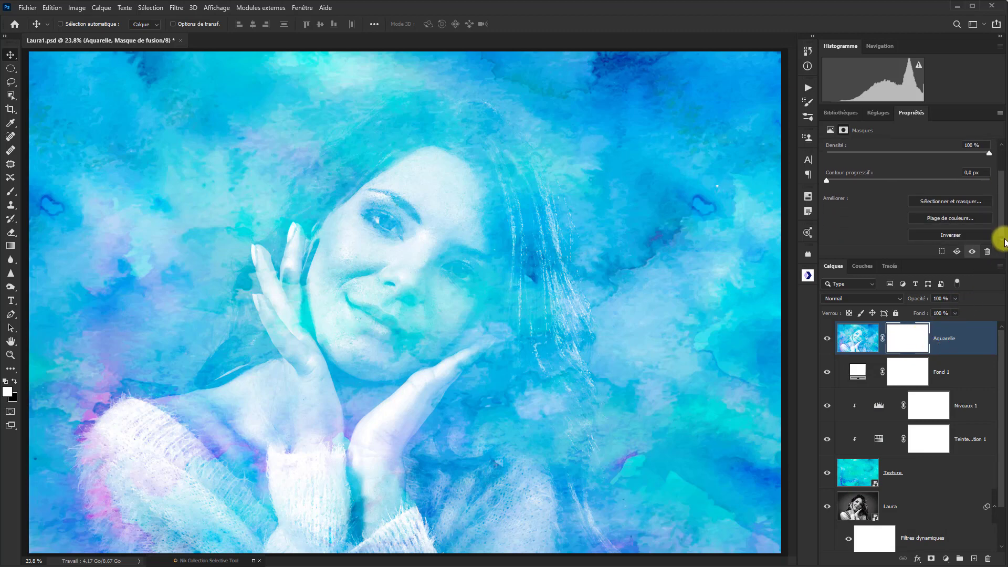
pyautogui.click(949, 234)
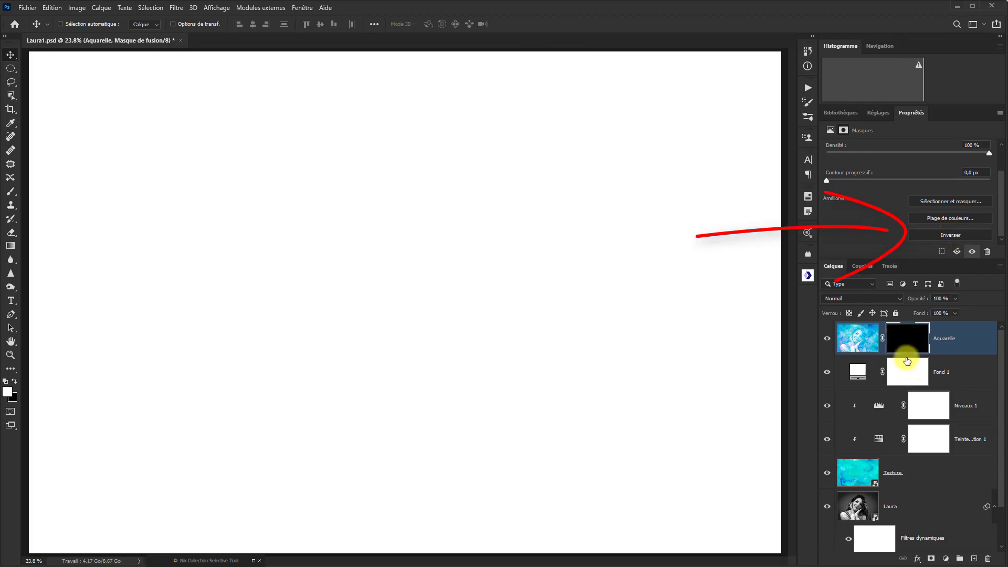
pyautogui.click(853, 336)
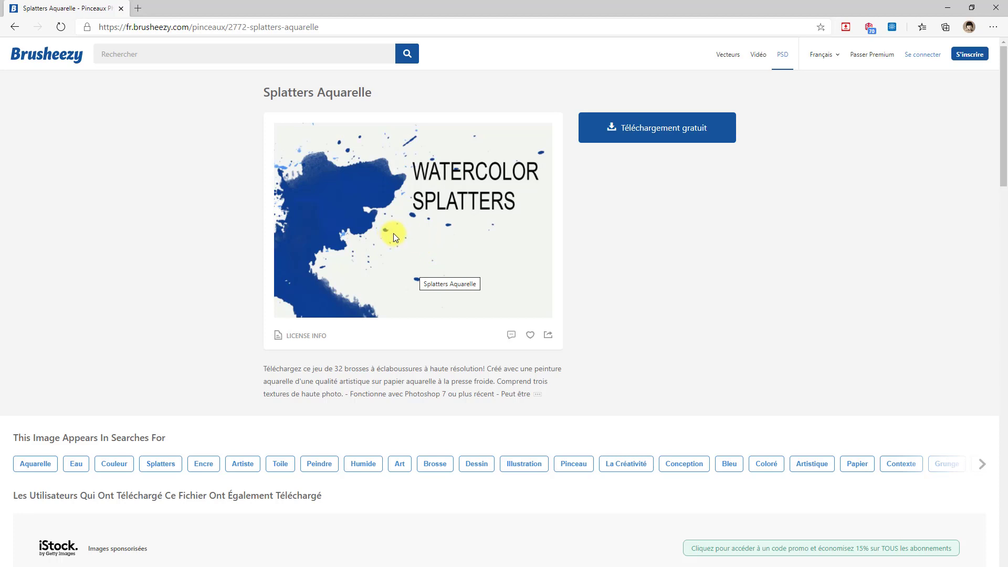
# Download the Splatters Aquarelle brush set from Brusheezy, and close its archive window to return to Photoshop
pyautogui.click(648, 134)
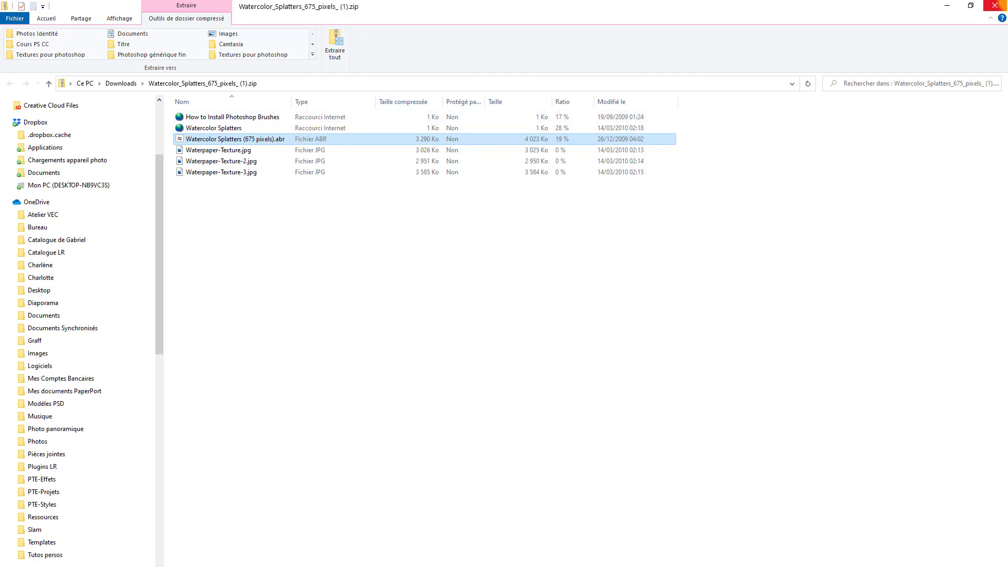
pyautogui.click(994, 7)
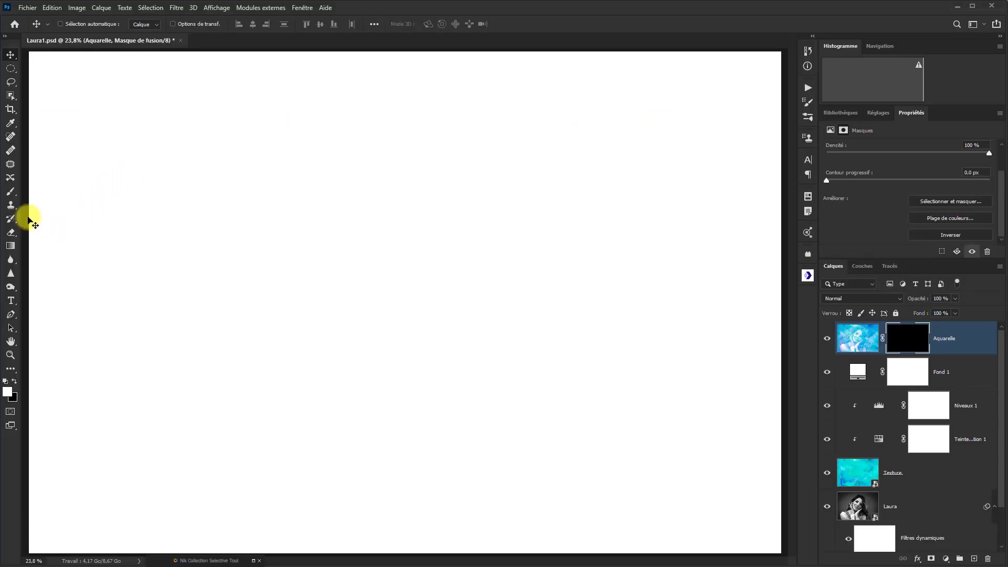
# Activate the Brush tool and reset the colours to the defaults, with white (ffffff) as the foreground colour
pyautogui.click(10, 192)
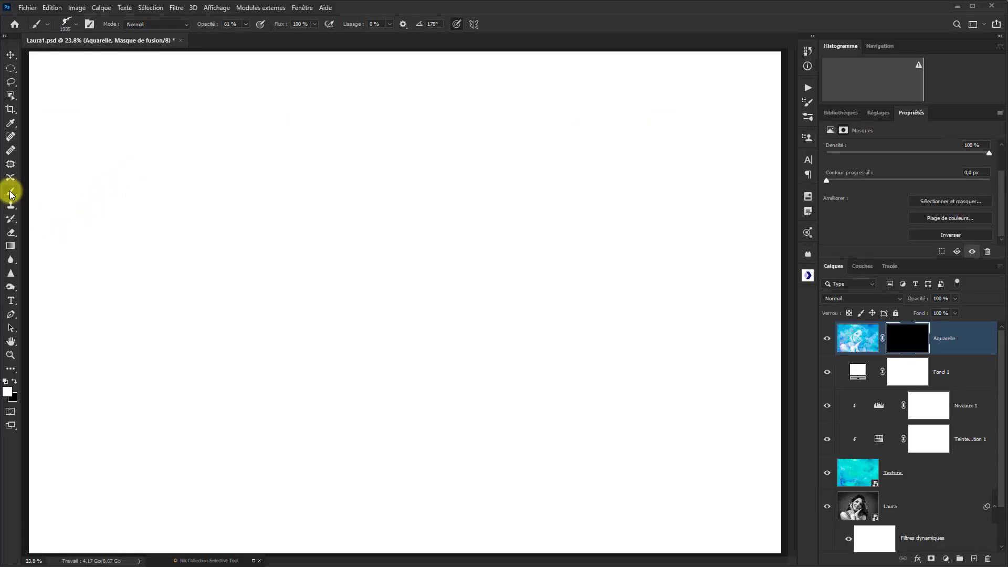
pyautogui.click(5, 381)
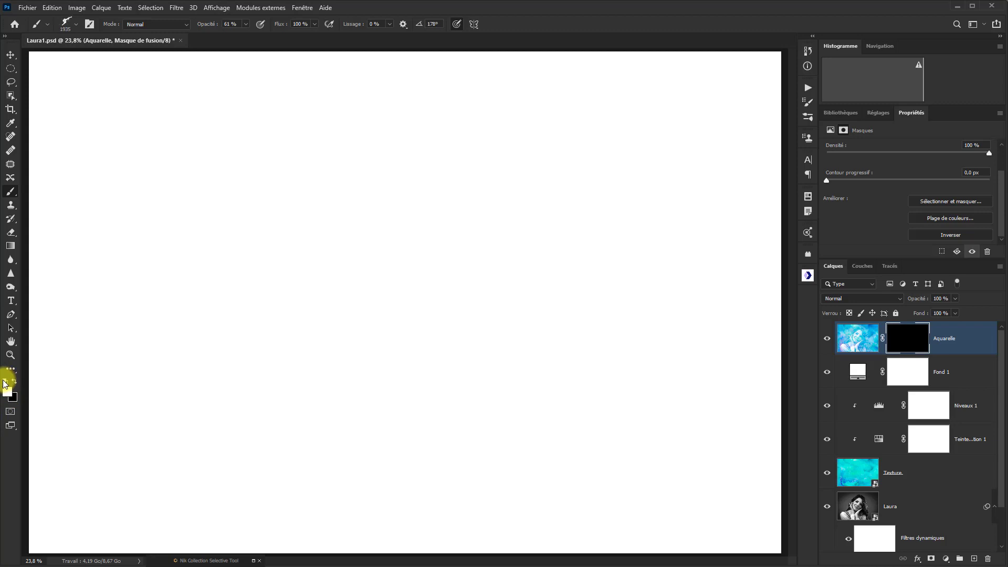
pyautogui.press('d')
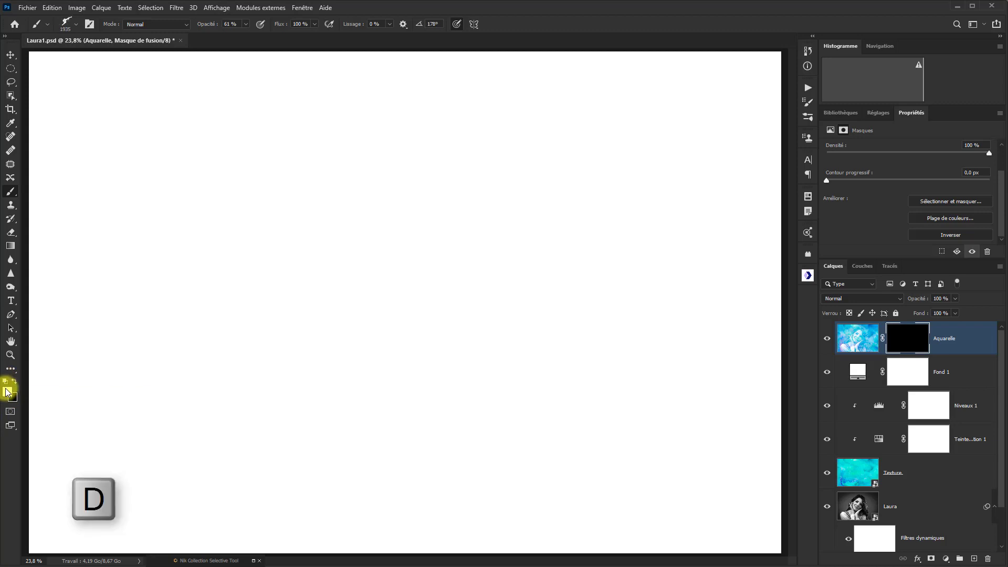
pyautogui.click(7, 392)
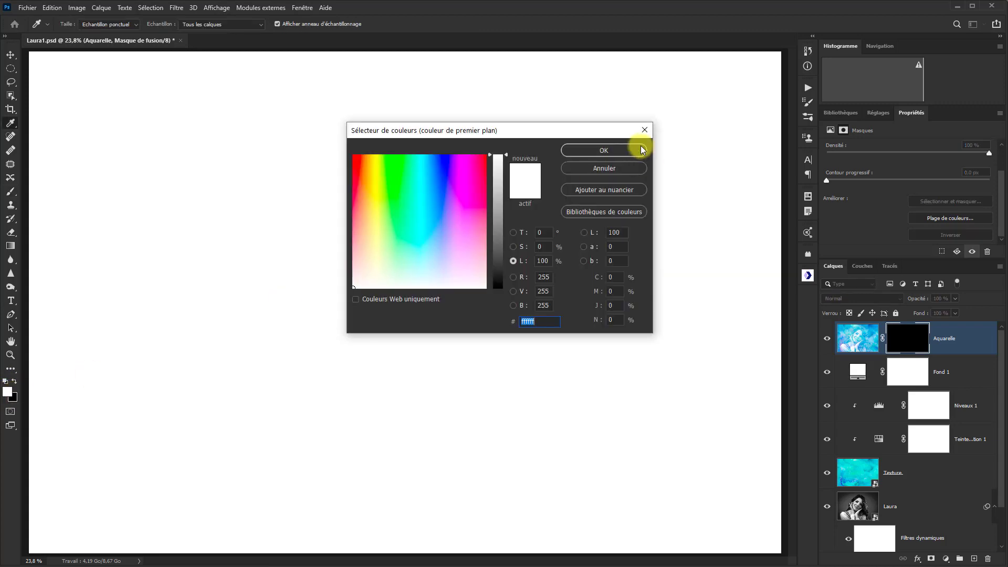
pyautogui.click(607, 153)
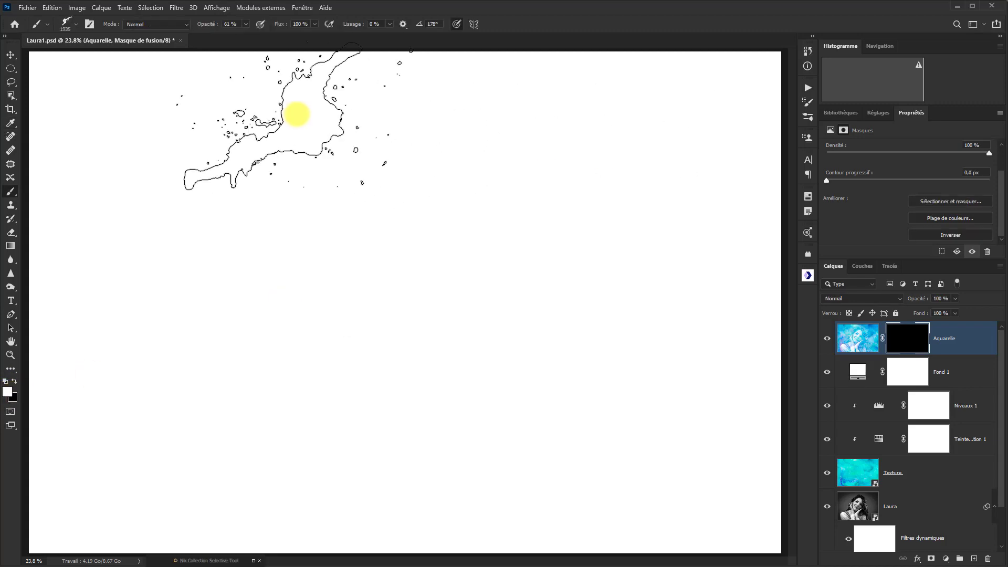
# Choose a Dried Blood Splatters tip from Watercolor Splatters (675 pixels), enlarge it to 1036 px and stamp the mask over the eyebrow
pyautogui.click(77, 25)
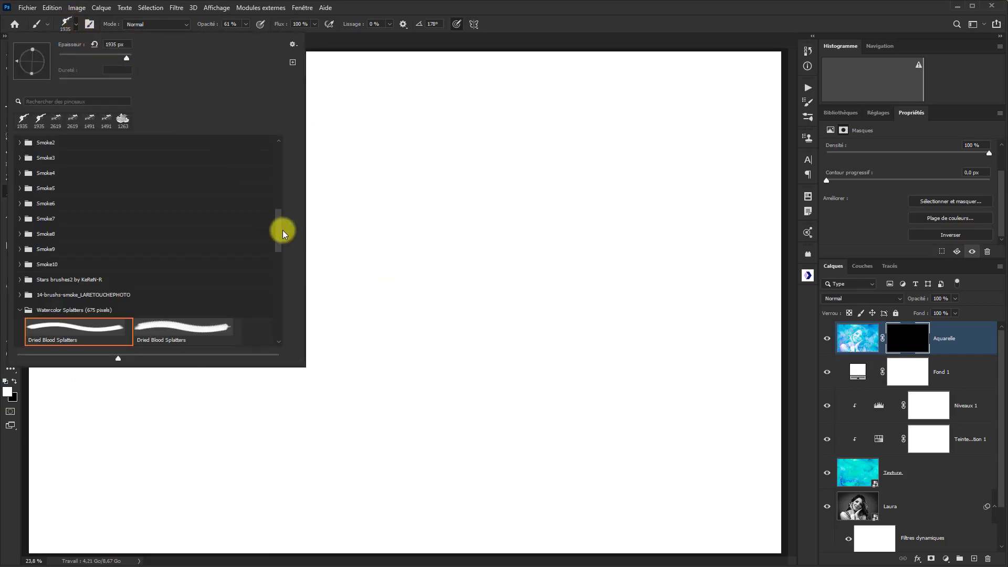
pyautogui.moveTo(279, 232); pyautogui.dragTo(273, 259)
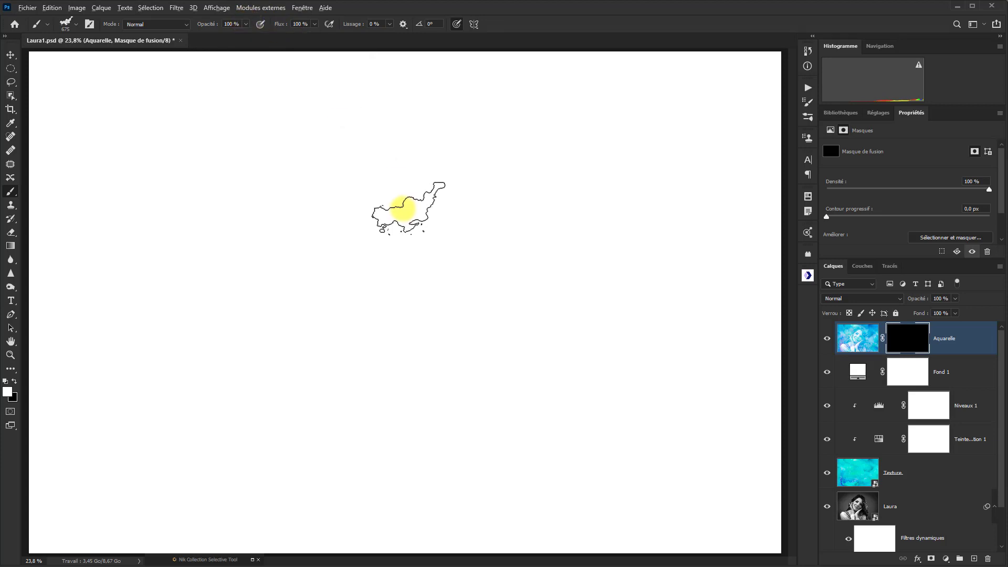
pyautogui.keyDown('alt'); pyautogui.rightClick(406, 205); pyautogui.keyUp('alt')
pyautogui.moveTo(402, 208); pyautogui.dragTo(426, 206)
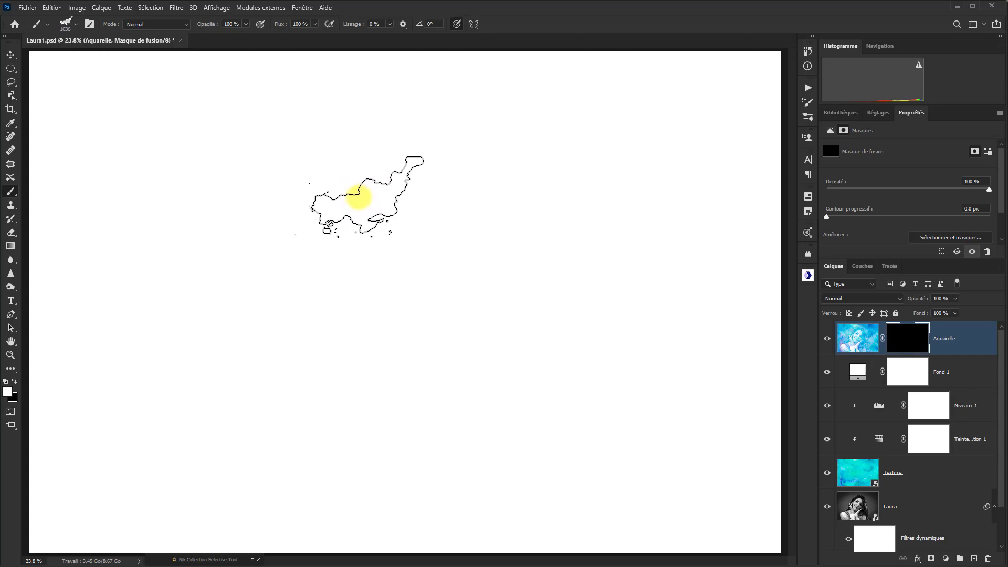
pyautogui.click(358, 199)
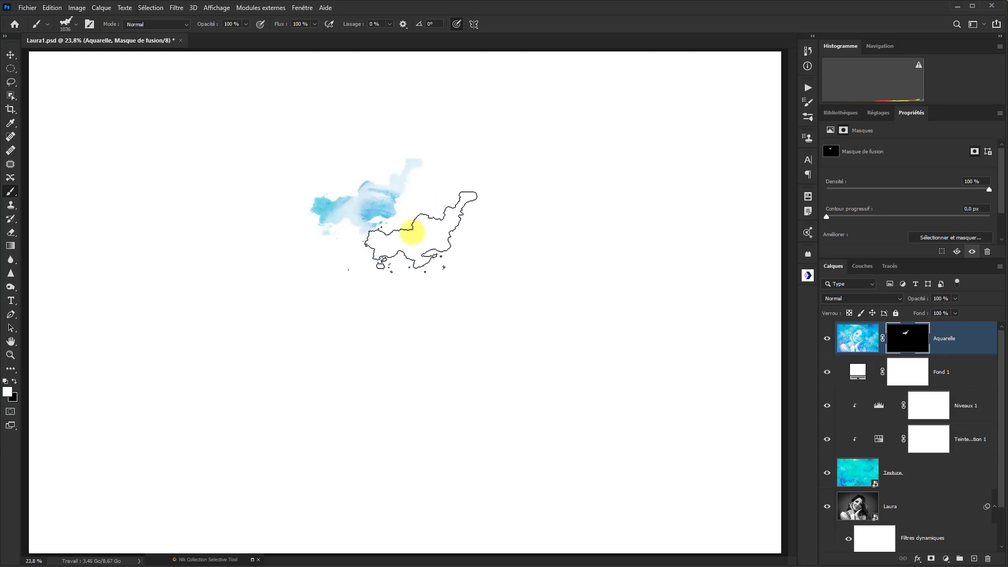
# Rotate the splatter tip to -178° and stamp it above the eyebrow at 1036 px, and over the nose at 1230 px
pyautogui.click(75, 23)
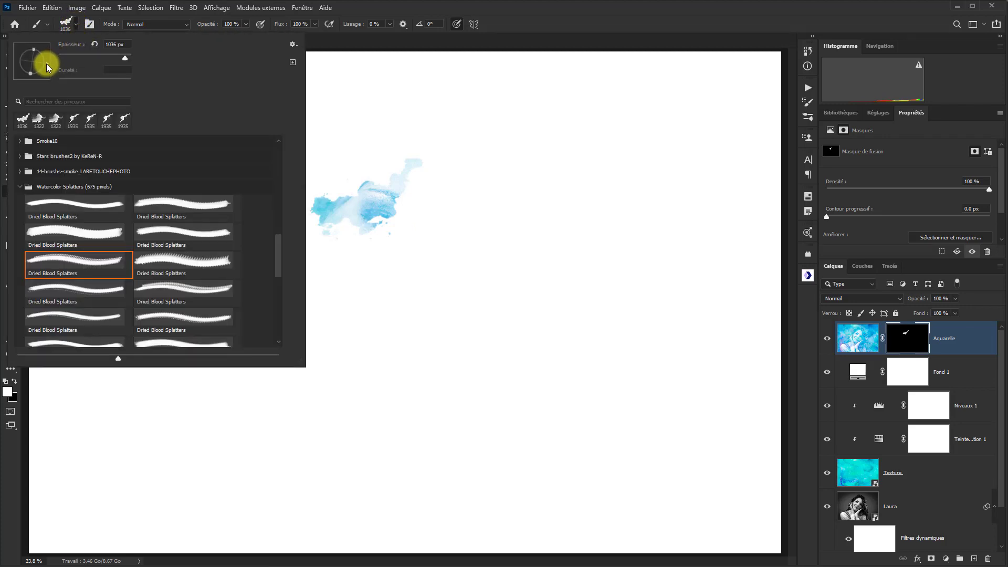
pyautogui.moveTo(25, 68); pyautogui.dragTo(19, 62)
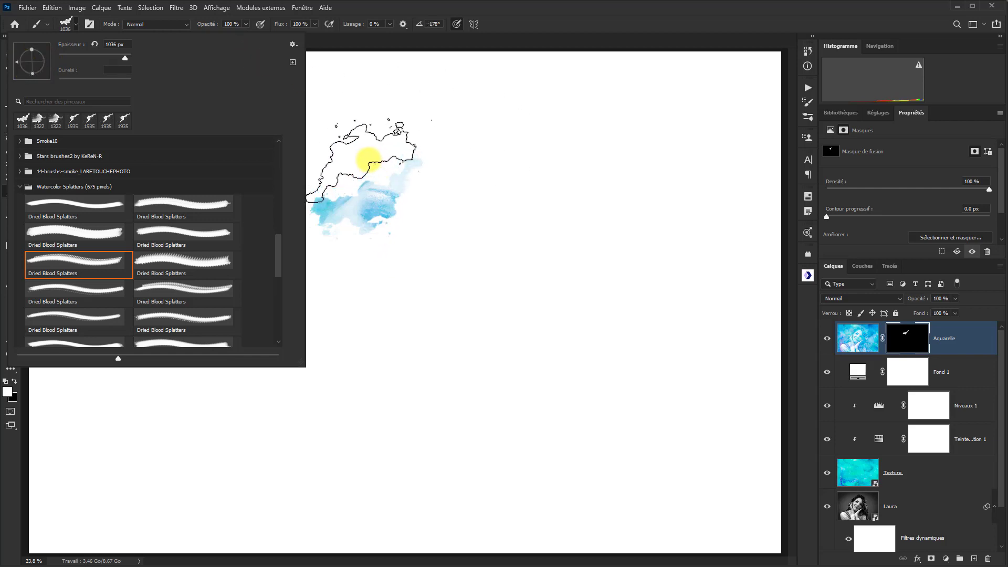
pyautogui.click(370, 160)
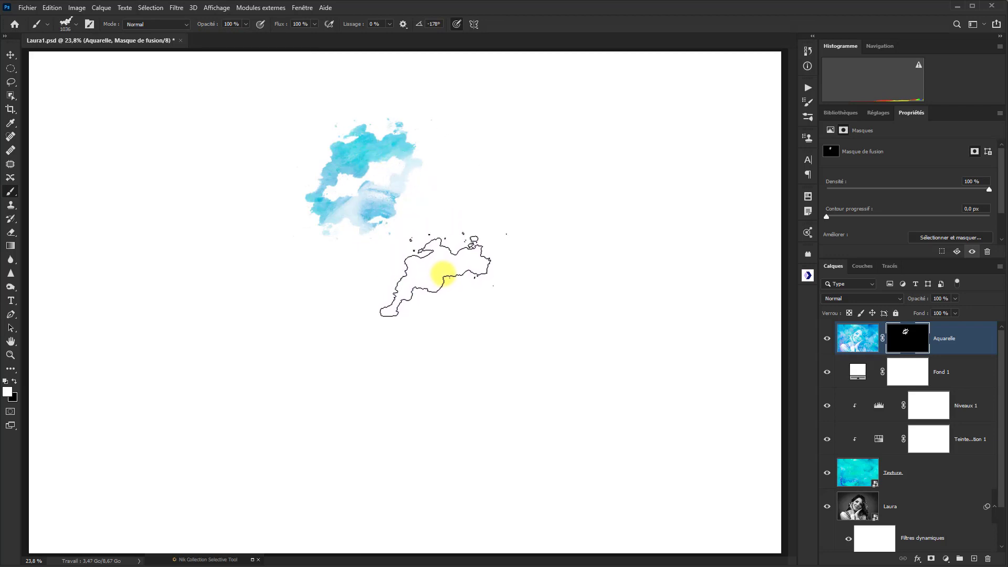
pyautogui.keyDown('alt'); pyautogui.rightClick(443, 270); pyautogui.keyUp('alt')
pyautogui.moveTo(445, 272)
pyautogui.mouseDown()
pyautogui.moveTo(421, 278)
pyautogui.moveTo(516, 307)
pyautogui.moveTo(509, 293)
pyautogui.moveTo(507, 332)
pyautogui.mouseUp()
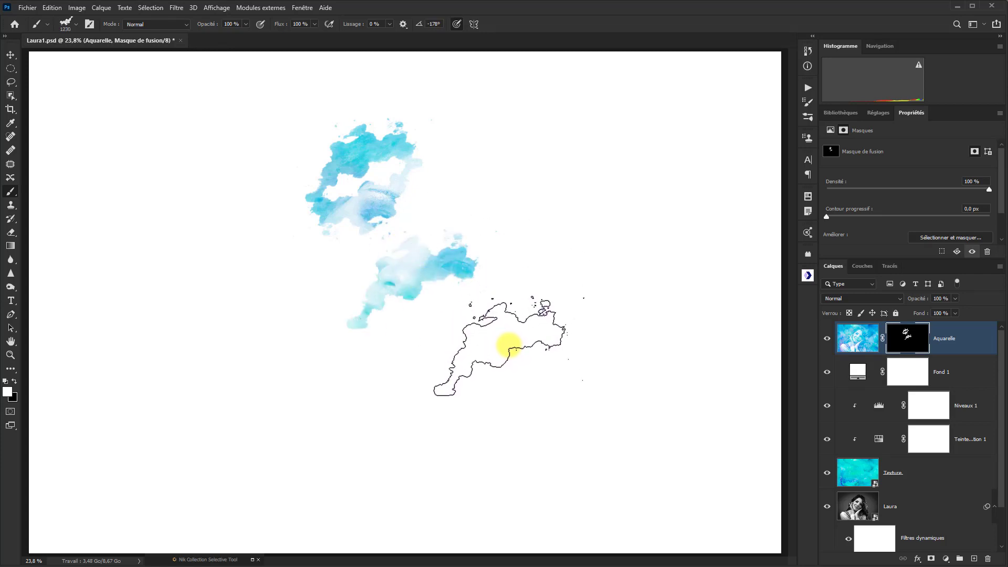
# Choose the rounder Dried Blood Splatters tip at 675 px and stamp the mask twice, below the eye and over it
pyautogui.click(75, 23)
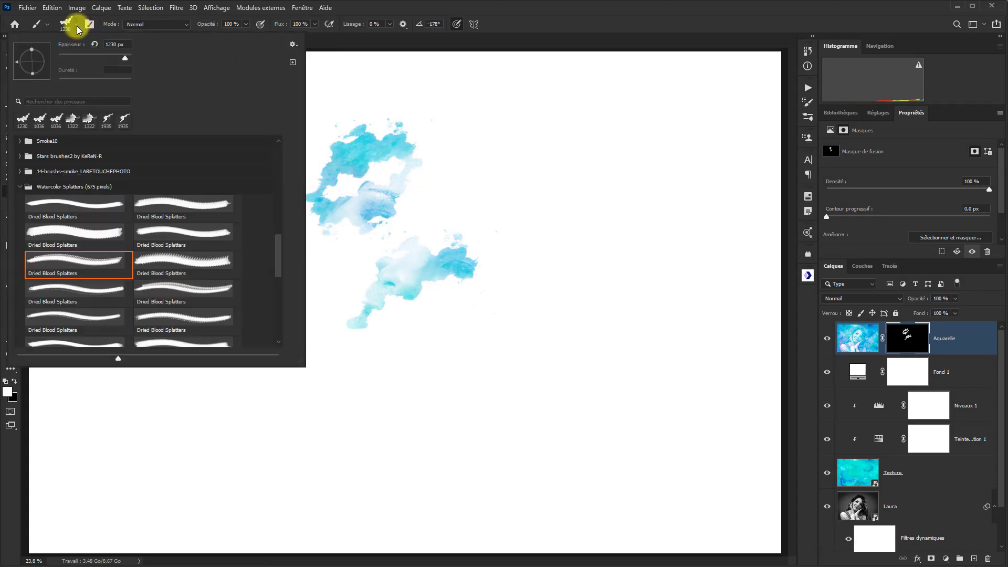
pyautogui.click(118, 229)
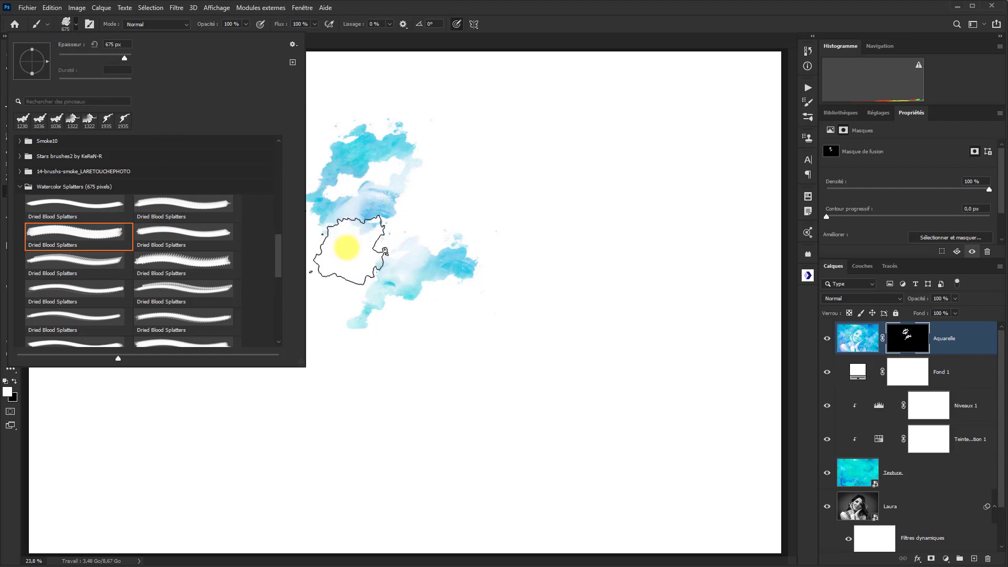
pyautogui.click(347, 248)
pyautogui.click(396, 223)
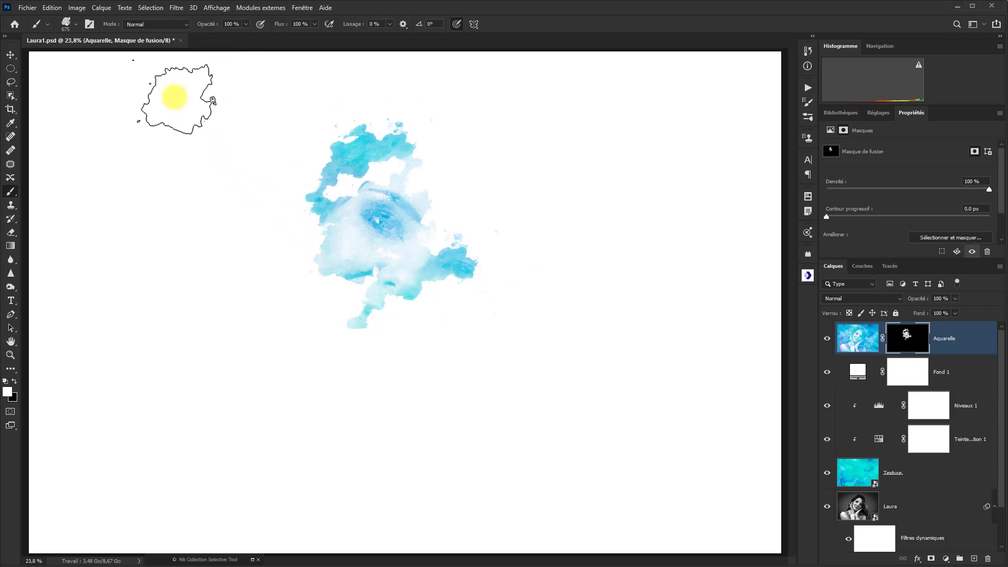
# Choose an elongated Dried Blood Splatters tip at 1389 px, stamping it beside the revealed eye at 0° and over the forehead at 94°
pyautogui.click(76, 27)
pyautogui.doubleClick(189, 289)
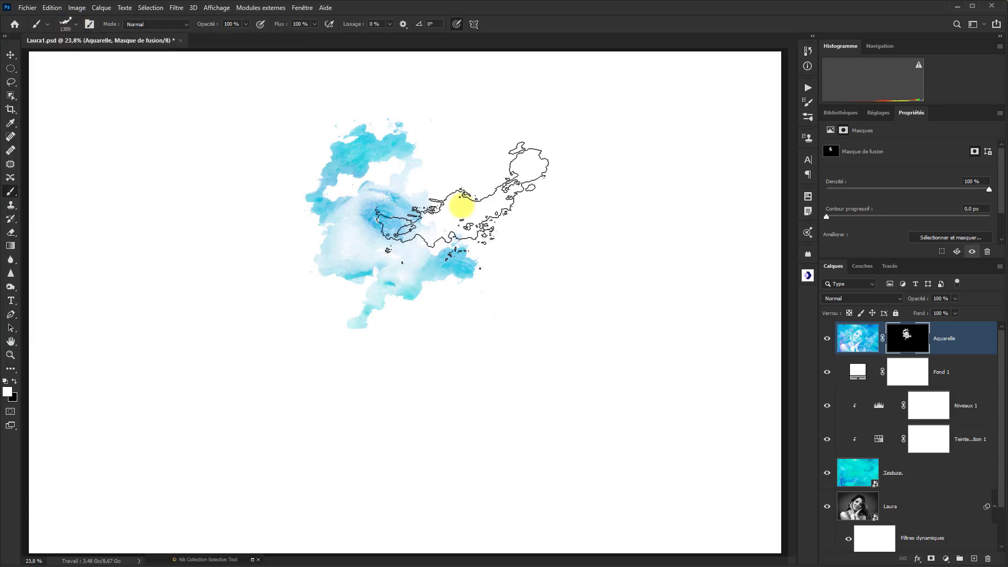
pyautogui.click(463, 213)
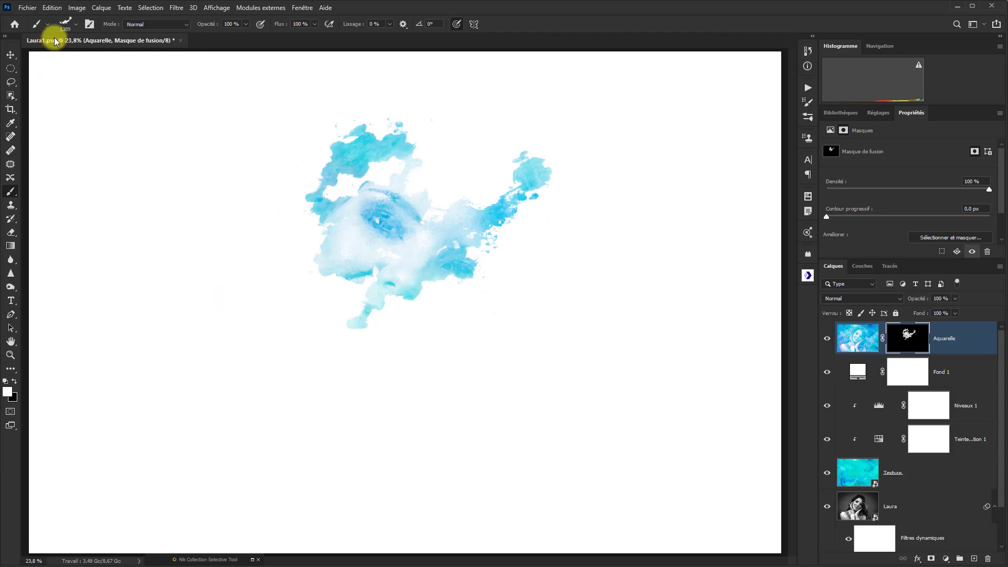
pyautogui.click(75, 23)
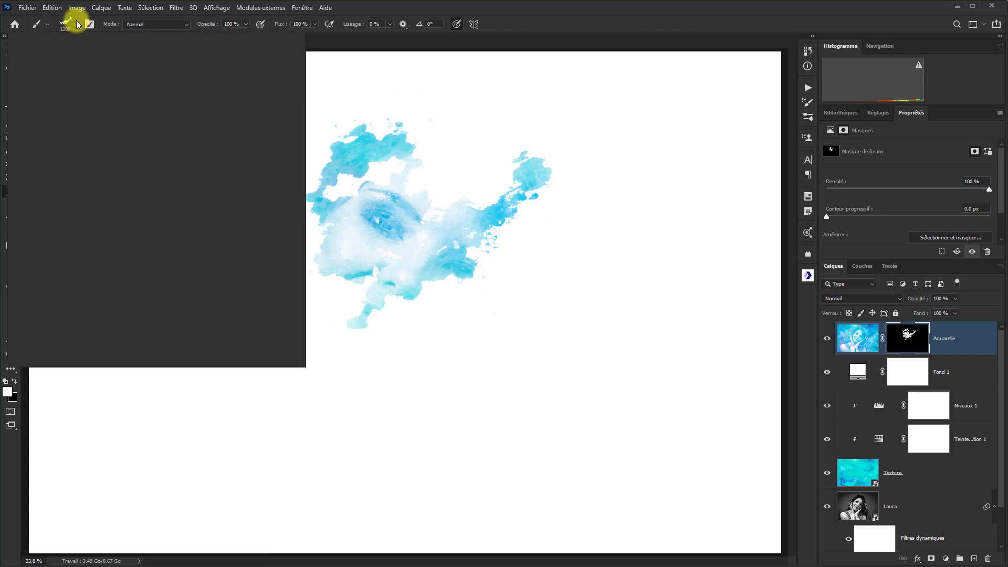
pyautogui.moveTo(44, 64); pyautogui.dragTo(31, 45)
pyautogui.click(311, 186)
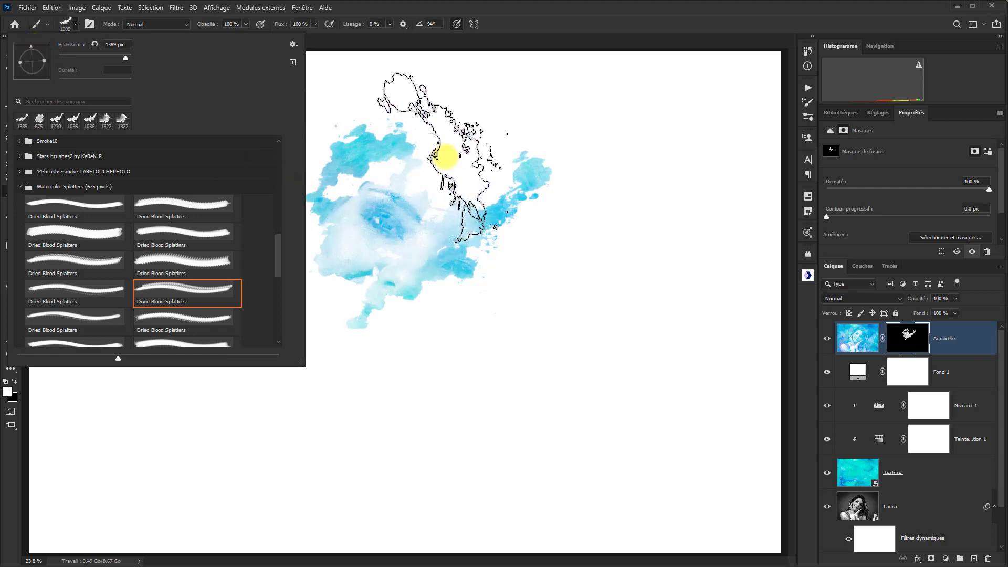
pyautogui.click(409, 179)
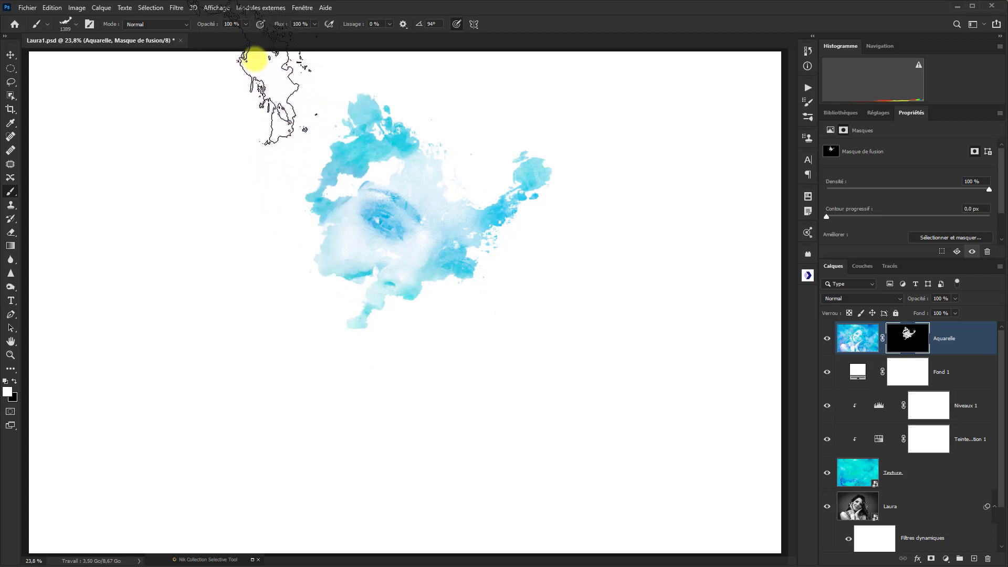
# Try a splatter stamp over the cheek with the brush opacity at 27 %, and undo it
pyautogui.click(245, 25)
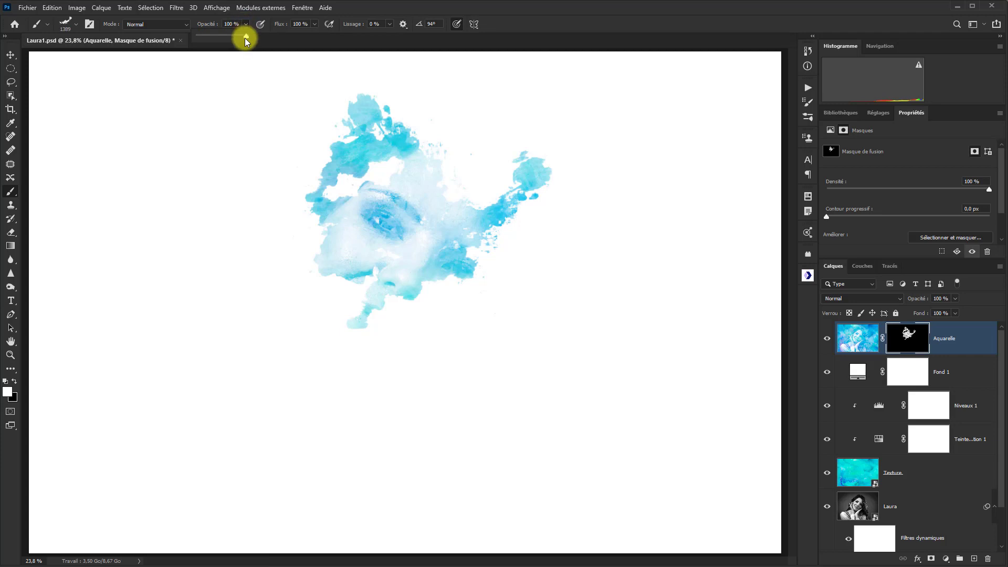
pyautogui.moveTo(245, 37)
pyautogui.mouseDown()
pyautogui.moveTo(217, 34)
pyautogui.moveTo(236, 38)
pyautogui.mouseUp()
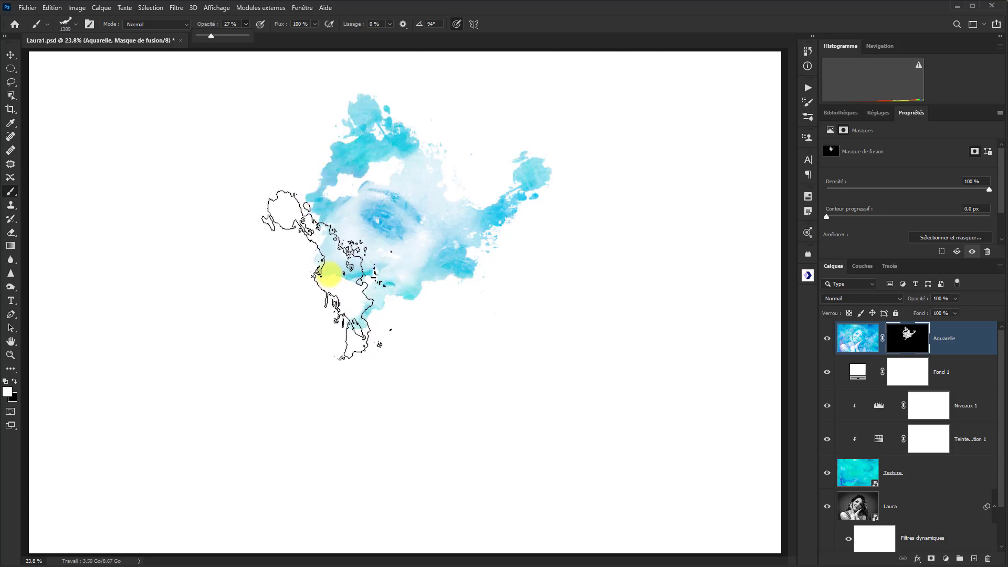
pyautogui.click(332, 273)
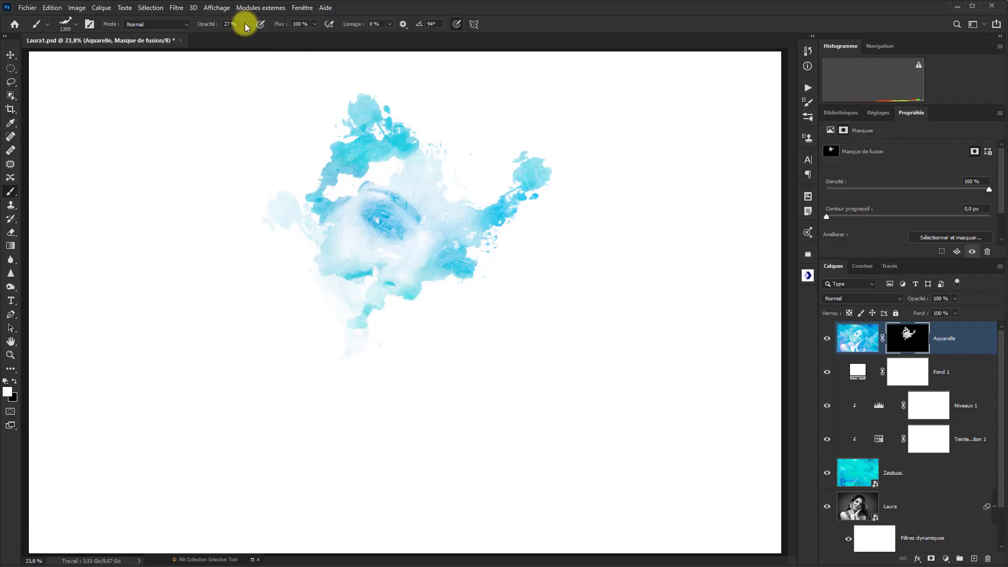
pyautogui.hotkey('ctrl', 'z')
# Set the brush opacity to 100 % and stamp the elongated splatter over the outer cheek on the mask
pyautogui.click(245, 24)
pyautogui.moveTo(247, 36); pyautogui.dragTo(287, 36)
pyautogui.click(328, 276)
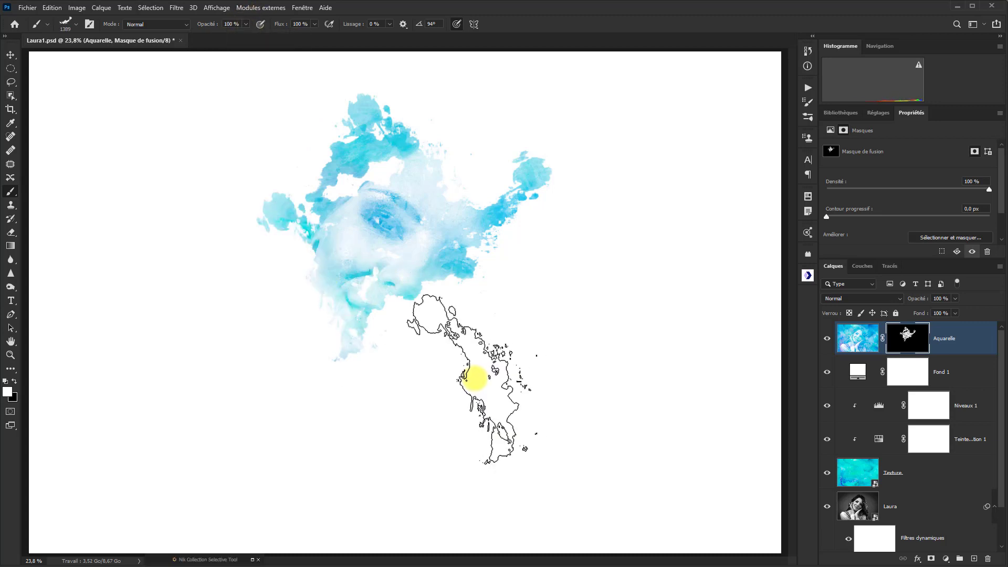
# Choose another splatter tip at 1145 px and stamp it over the mouth, forehead, sleeve and shoulder, and at -92° over the far cheek
pyautogui.click(75, 24)
pyautogui.click(195, 236)
pyautogui.keyDown('alt'); pyautogui.rightClick(454, 308); pyautogui.keyUp('alt')
pyautogui.click(388, 314)
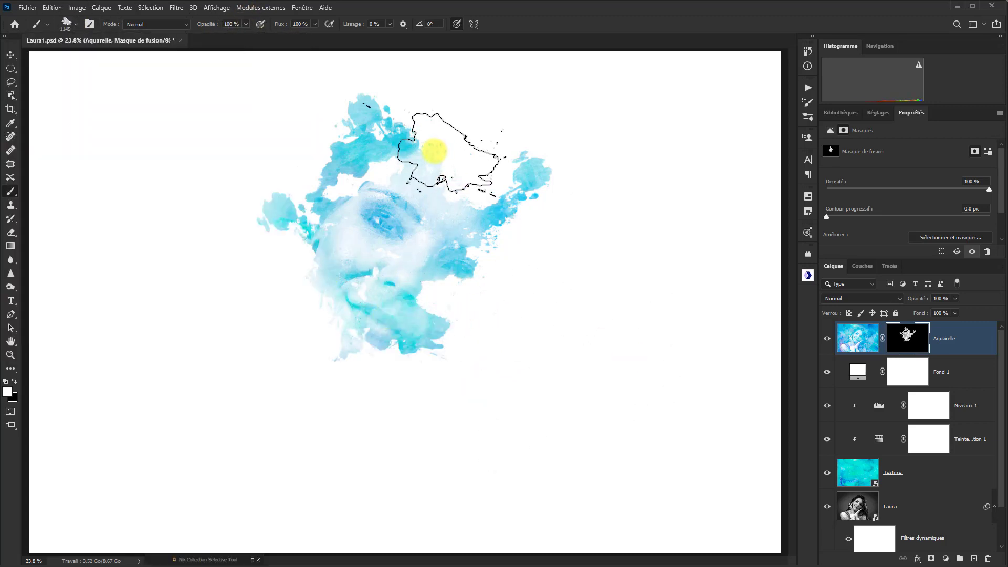
pyautogui.click(465, 175)
pyautogui.click(371, 468)
pyautogui.click(246, 409)
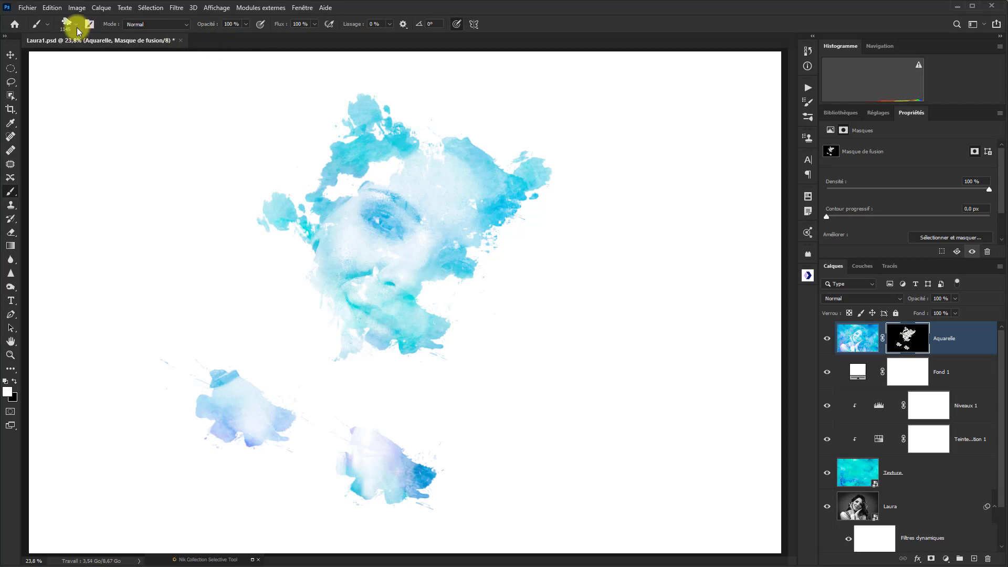
pyautogui.click(72, 24)
pyautogui.click(442, 301)
# Choose another Dried Blood Splatters tip at 675 px and stamp the mask beside the far eye, near the neck and on the sweater
pyautogui.click(78, 23)
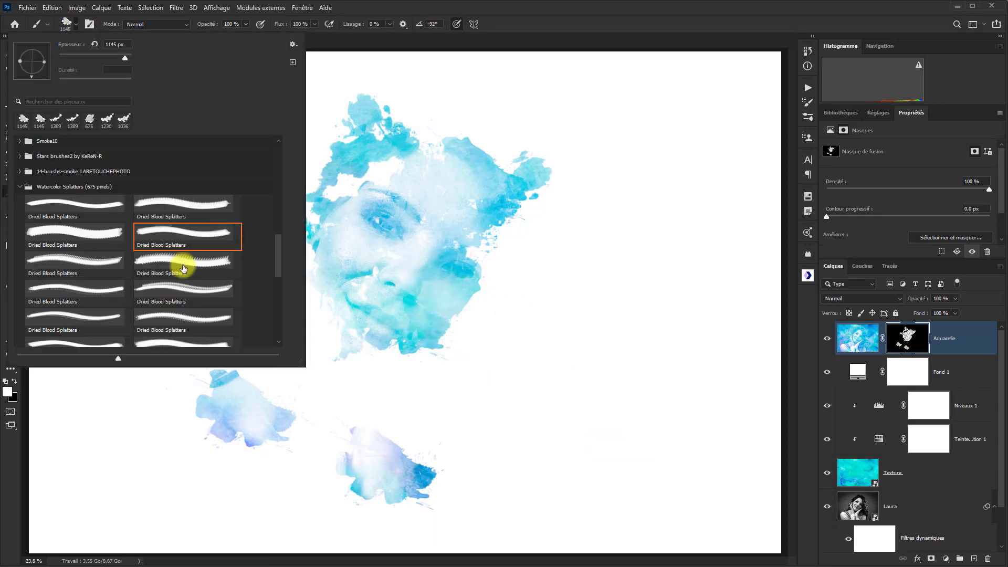
pyautogui.click(184, 266)
pyautogui.click(487, 248)
pyautogui.click(454, 405)
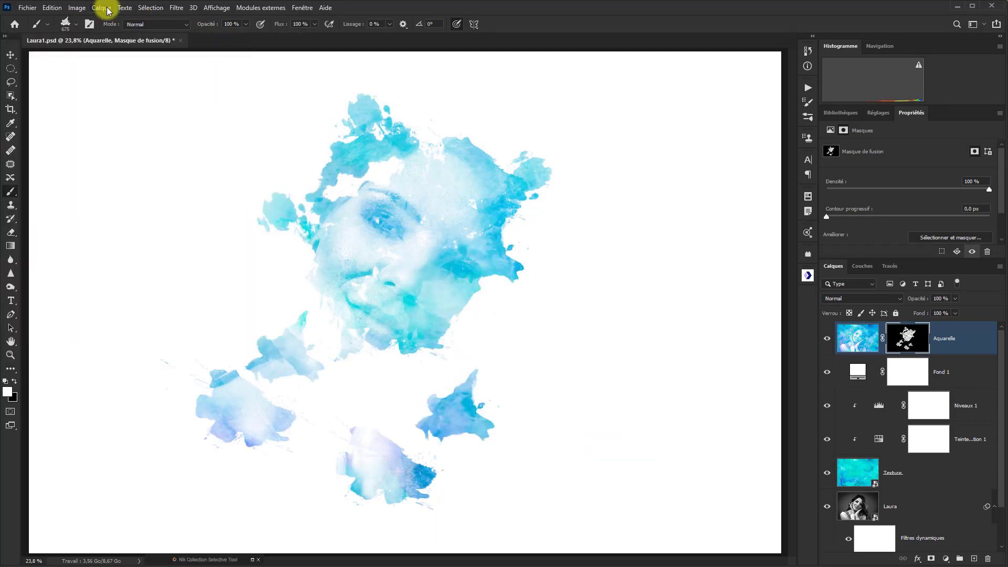
# Rotate the 675 px splatter tip to -100° and stamp it on the mask over the neck, the hairline and the hair beyond the face
pyautogui.click(76, 24)
pyautogui.click(353, 367)
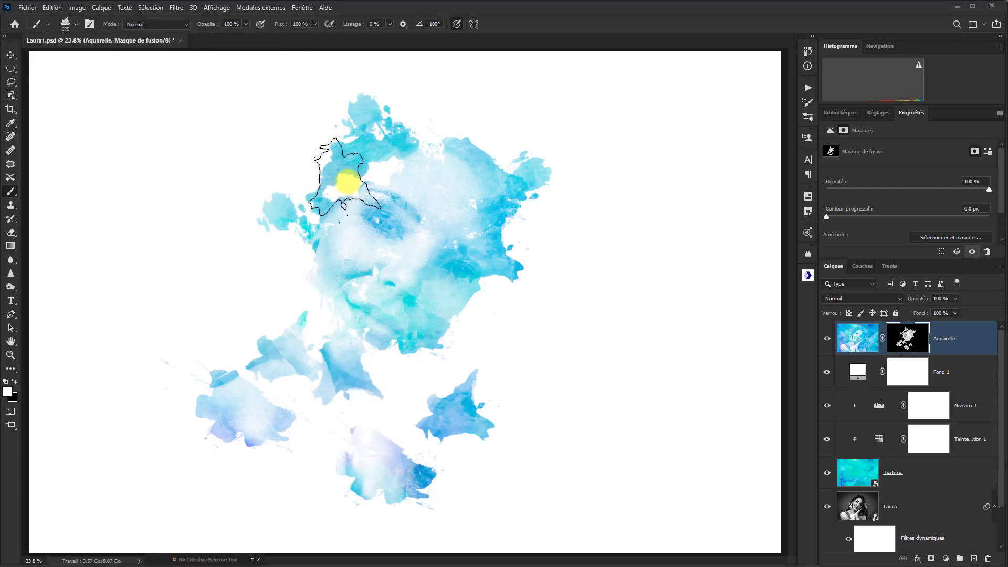
pyautogui.click(522, 241)
# Choose an elongated splatter tip, stamp it by the raised fingers, at 1179 px over the lower sweater, and at 118° over the far hair
pyautogui.click(77, 25)
pyautogui.click(187, 292)
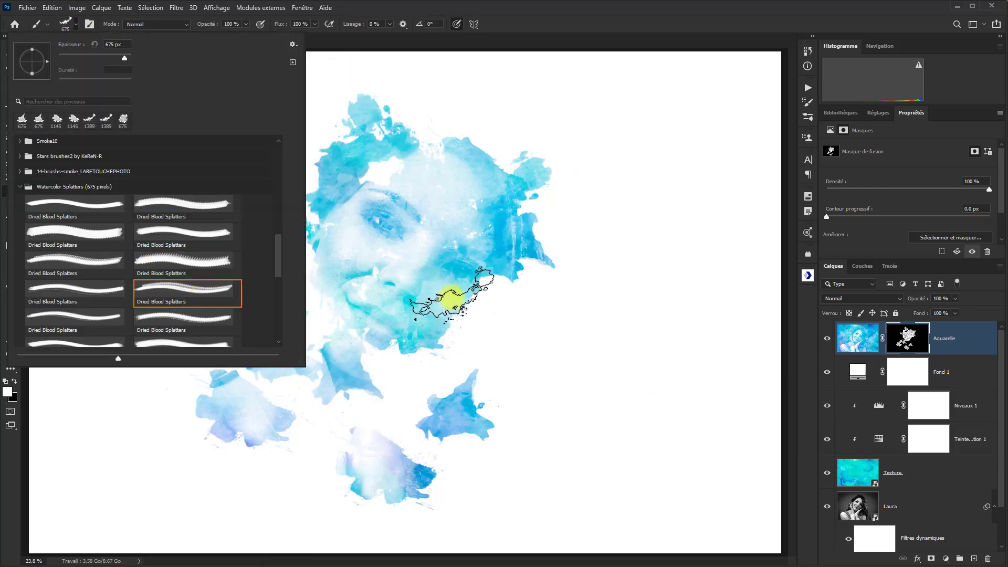
pyautogui.moveTo(458, 297); pyautogui.dragTo(493, 314)
pyautogui.click(204, 483)
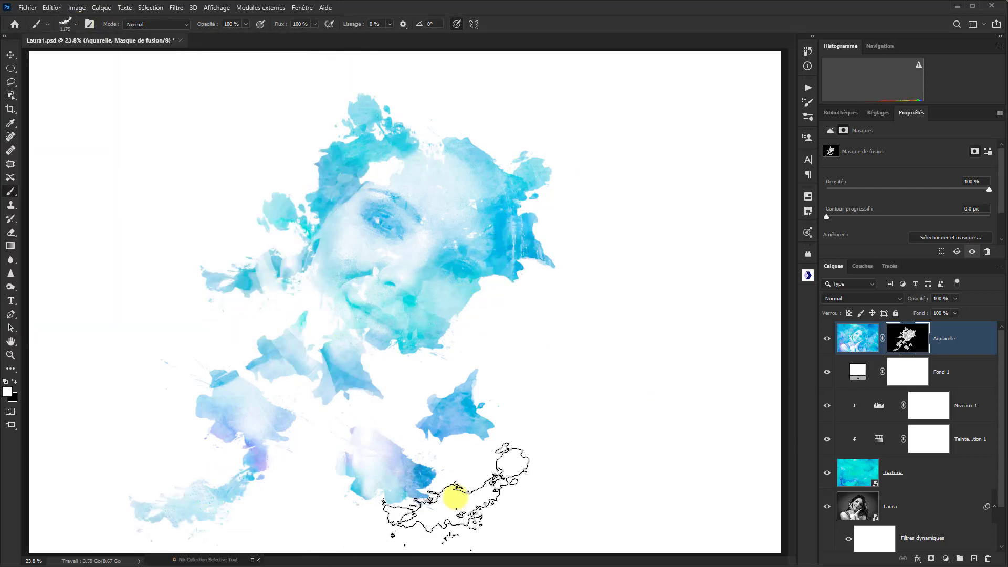
pyautogui.click(72, 22)
pyautogui.click(36, 52)
pyautogui.click(546, 321)
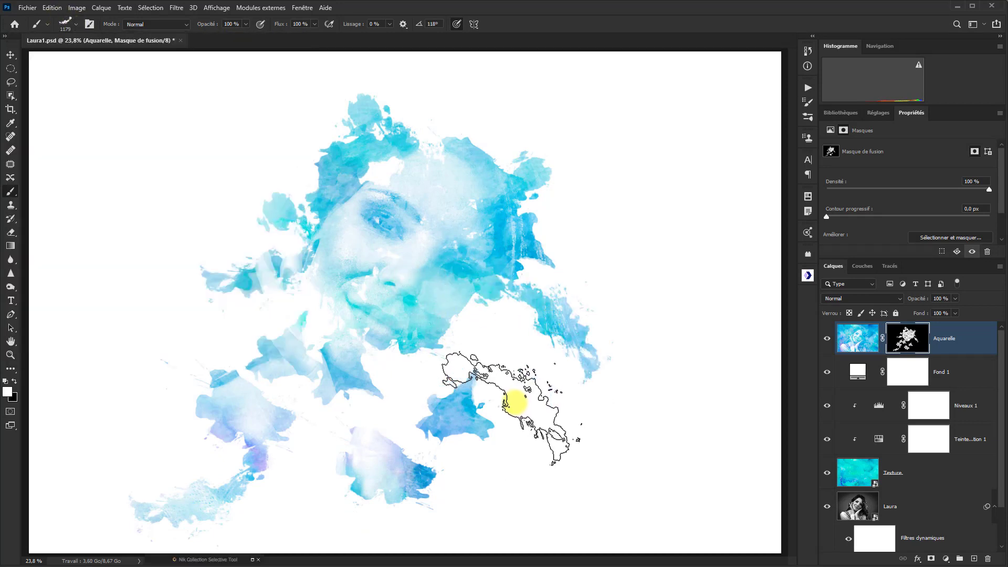
# Choose another splatter tip at 809 px and stamp it over the hairline, raised hand and cheek, and at 153° on the outer hair
pyautogui.click(65, 23)
pyautogui.click(79, 263)
pyautogui.click(375, 162)
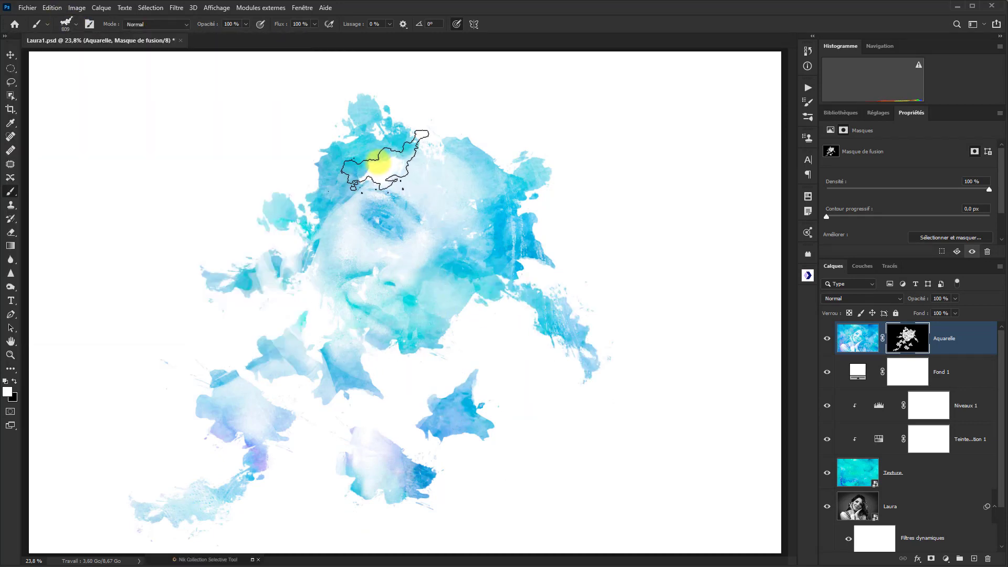
pyautogui.click(67, 24)
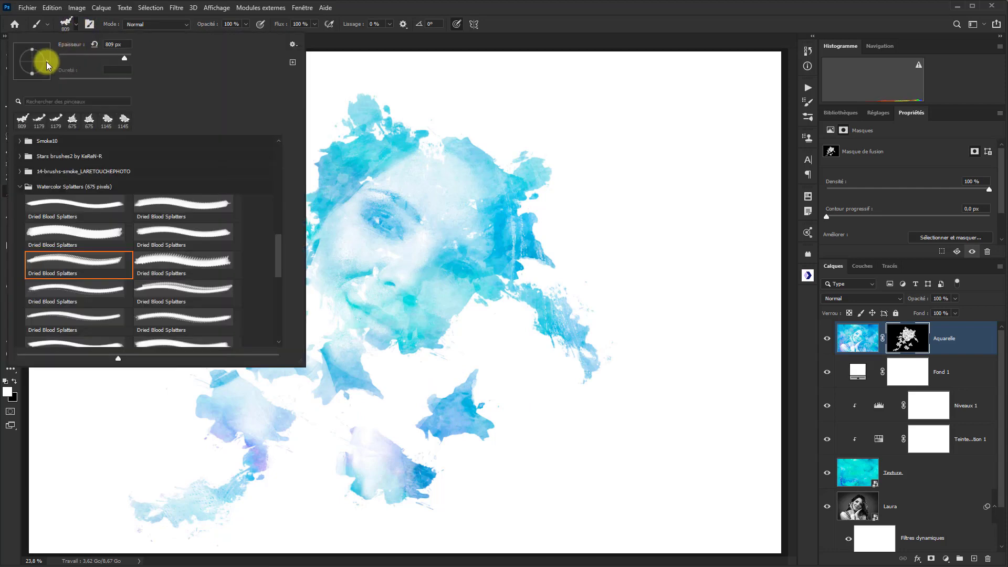
pyautogui.click(24, 49)
pyautogui.press('Escape')
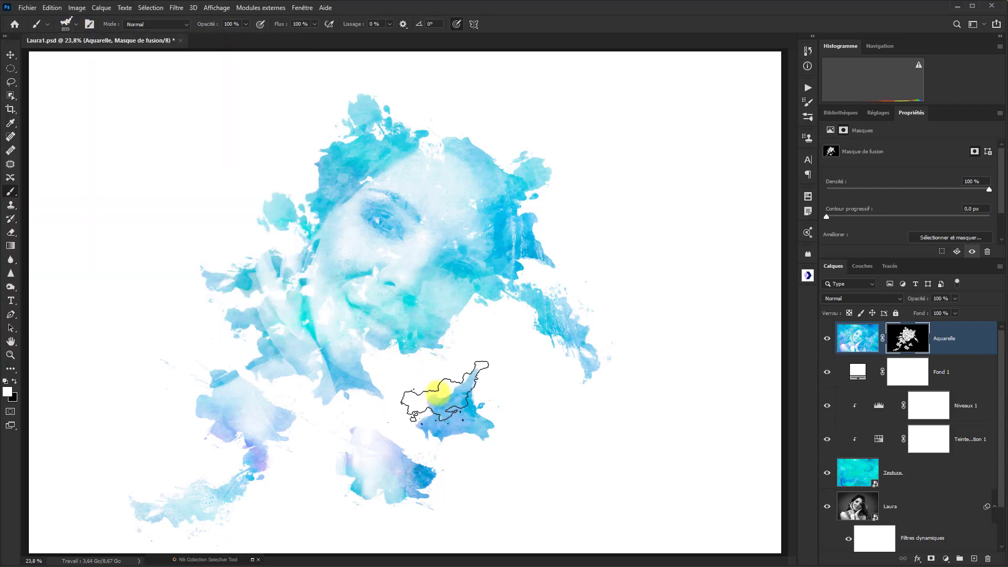
pyautogui.click(436, 137)
pyautogui.click(71, 23)
pyautogui.click(14, 46)
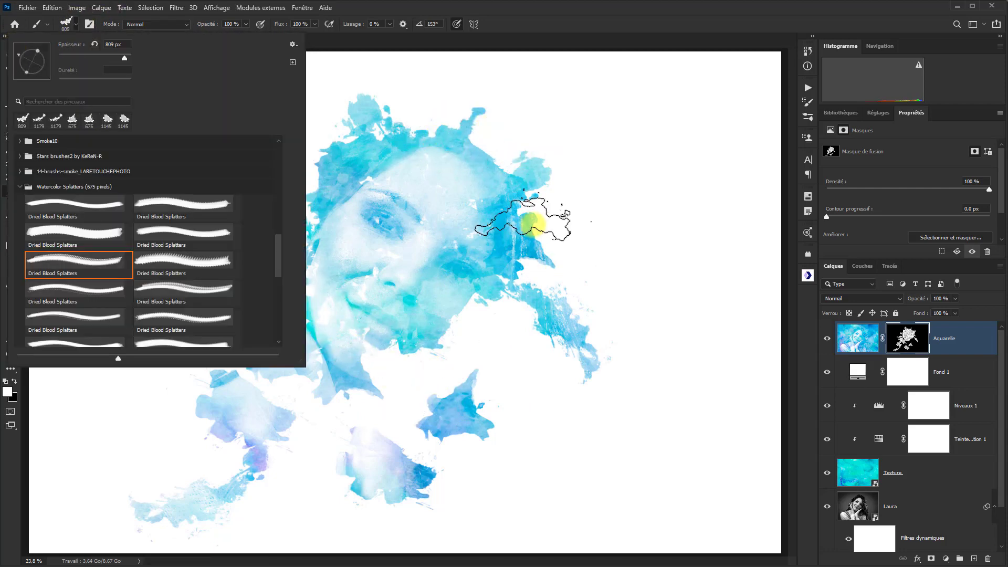
pyautogui.click(541, 214)
# Choose a Dried Blood Splatters tip at 1061 px and stamp it over the fingers and hair beside the chin
pyautogui.click(66, 24)
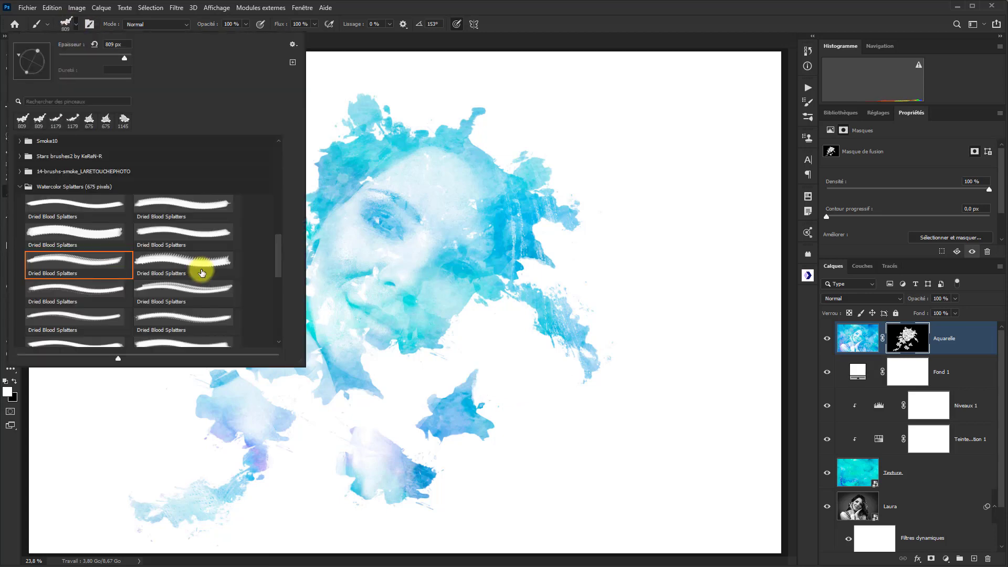
pyautogui.doubleClick(197, 269)
pyautogui.moveTo(521, 369); pyautogui.dragTo(569, 370)
pyautogui.click(476, 321)
# Stamp the 1061 px splatter at -102° over the neck, wrist and sleeve, and at 94° over the forearm under the chin
pyautogui.click(75, 23)
pyautogui.click(29, 73)
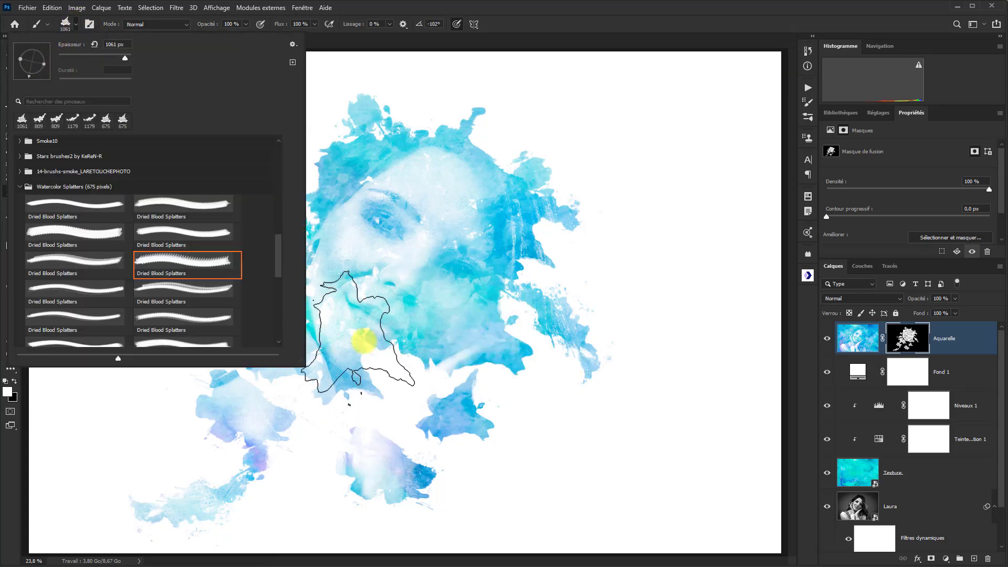
pyautogui.click(396, 372)
pyautogui.click(299, 385)
pyautogui.click(312, 502)
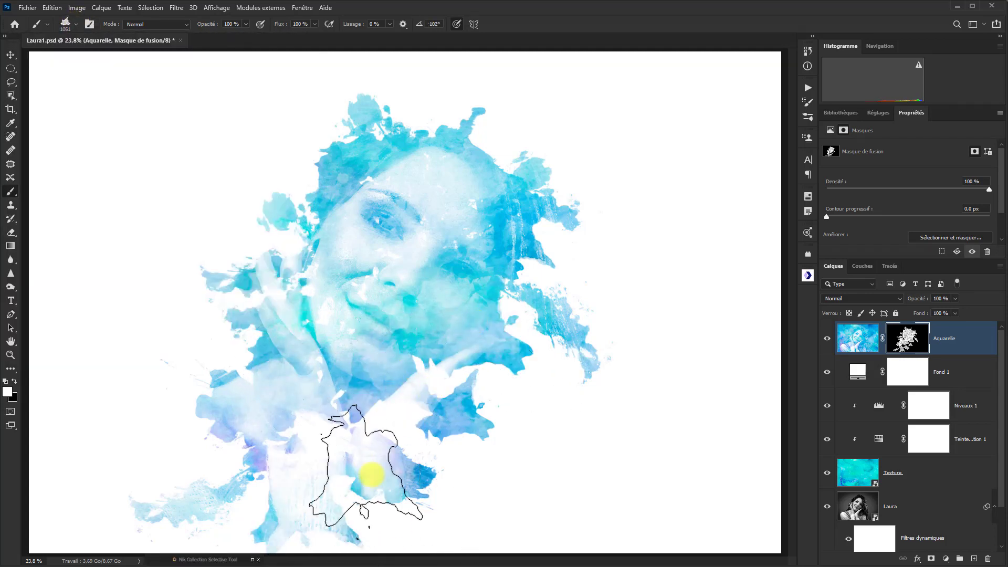
pyautogui.click(321, 450)
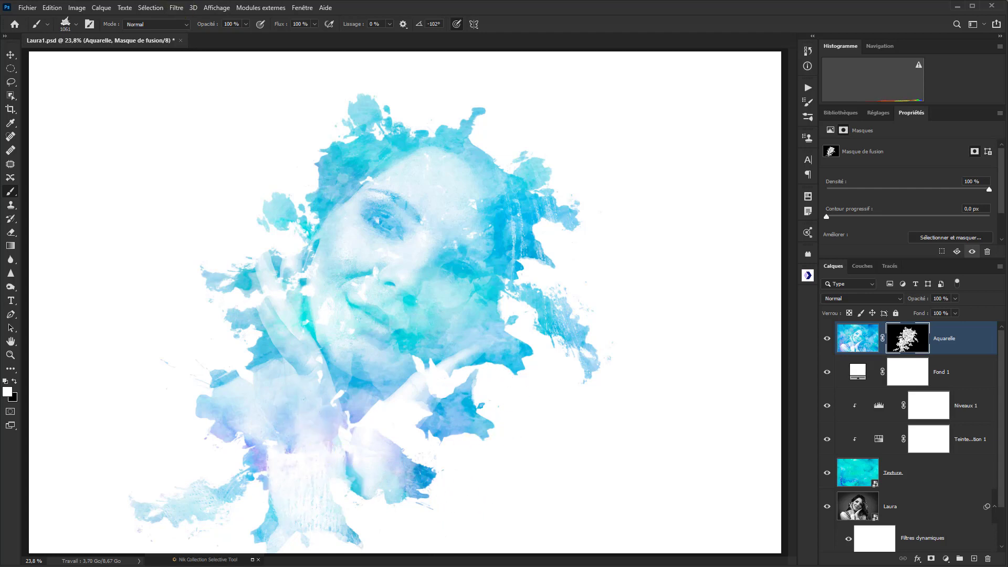
pyautogui.click(75, 24)
pyautogui.click(31, 47)
pyautogui.click(387, 424)
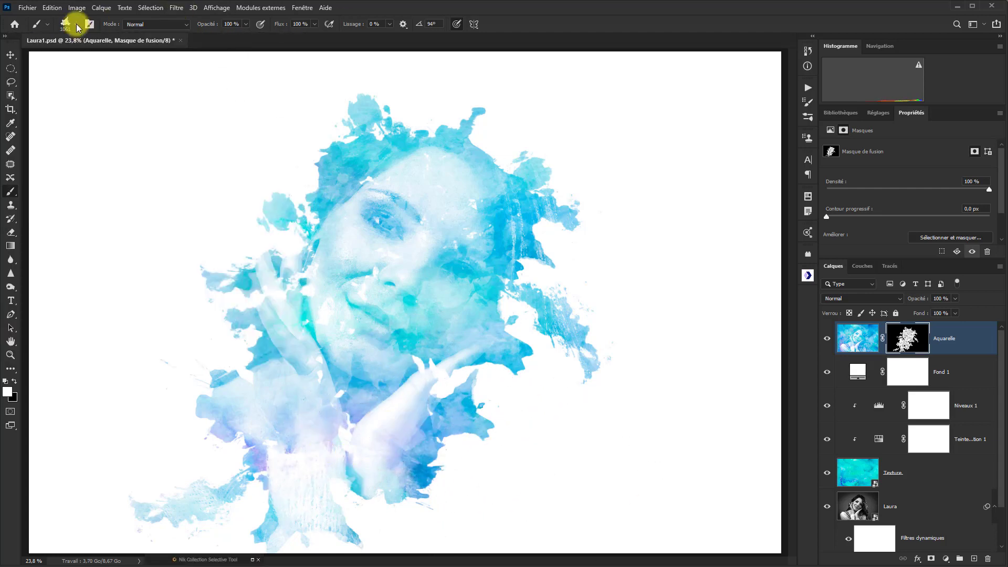
# Choose another splatter tip at 1524 px and stamp it beside the supporting hand and over the hair on both sides of the face
pyautogui.click(75, 24)
pyautogui.click(227, 326)
pyautogui.keyDown('alt'); pyautogui.rightClick(411, 373); pyautogui.keyUp('alt')
pyautogui.click(441, 367)
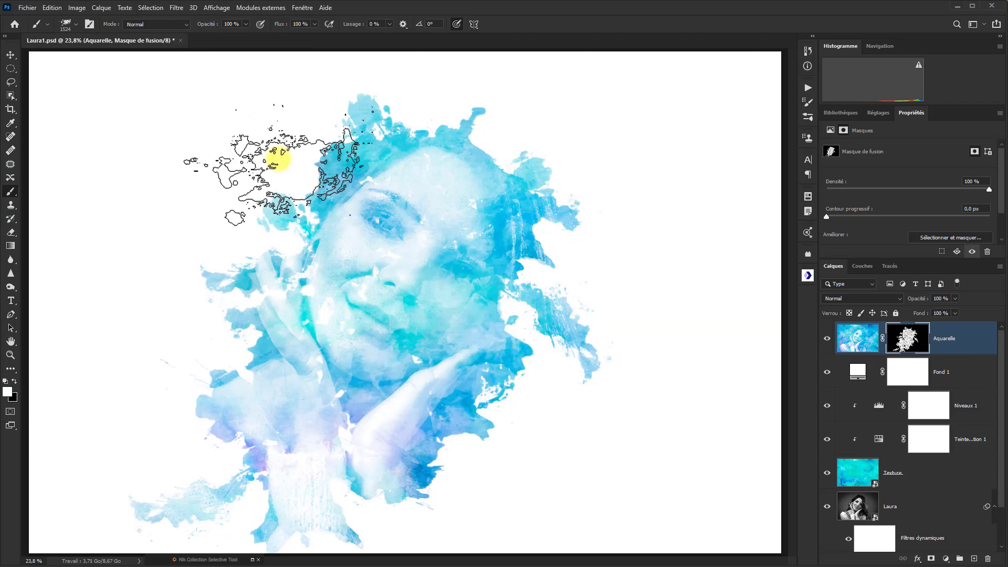
pyautogui.click(541, 226)
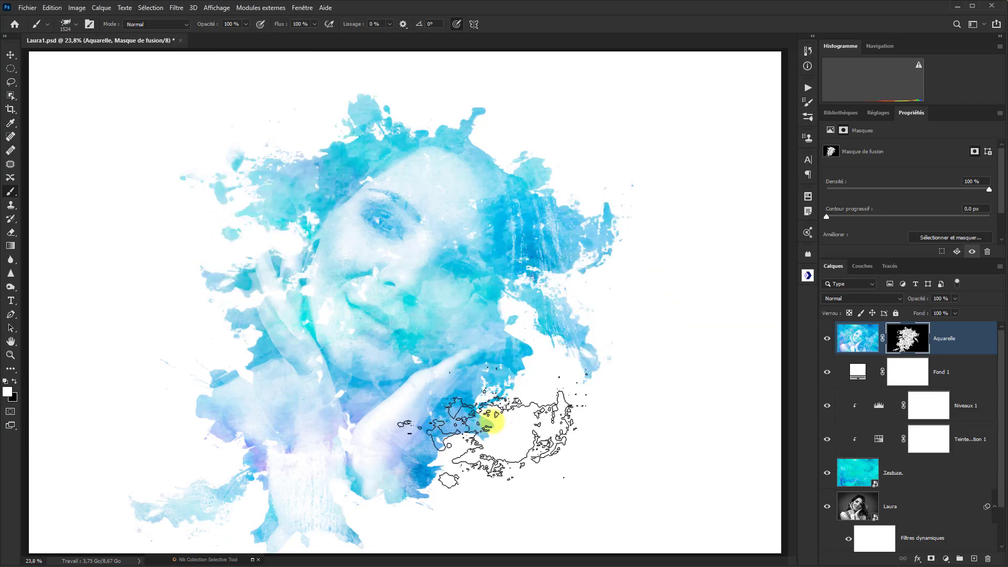
# Stamp the 1524 px splatter at 165° beside the supporting forearm and at 8° over the hair by the far cheek
pyautogui.click(75, 24)
pyautogui.click(16, 55)
pyautogui.click(531, 410)
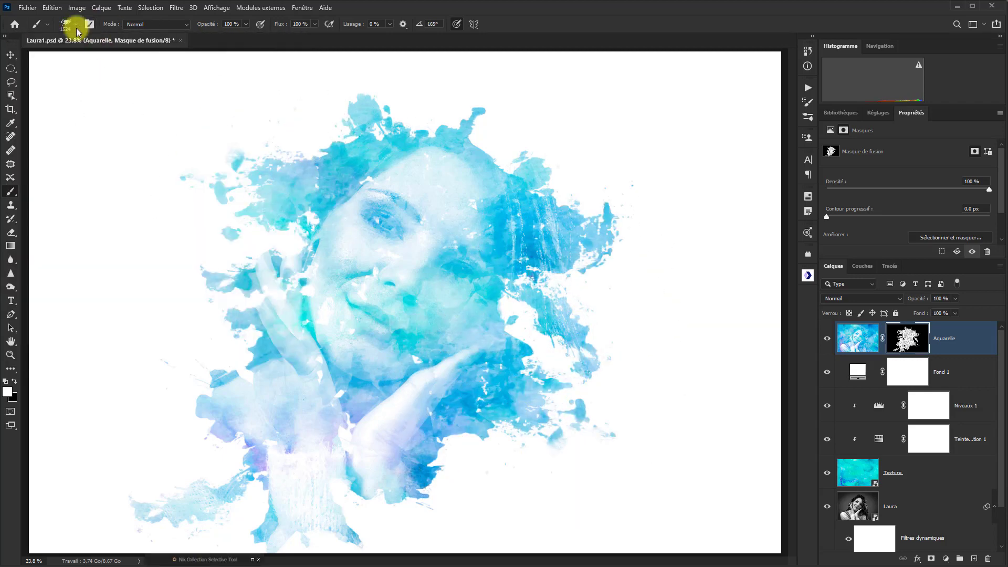
pyautogui.click(75, 24)
pyautogui.click(49, 56)
pyautogui.click(483, 259)
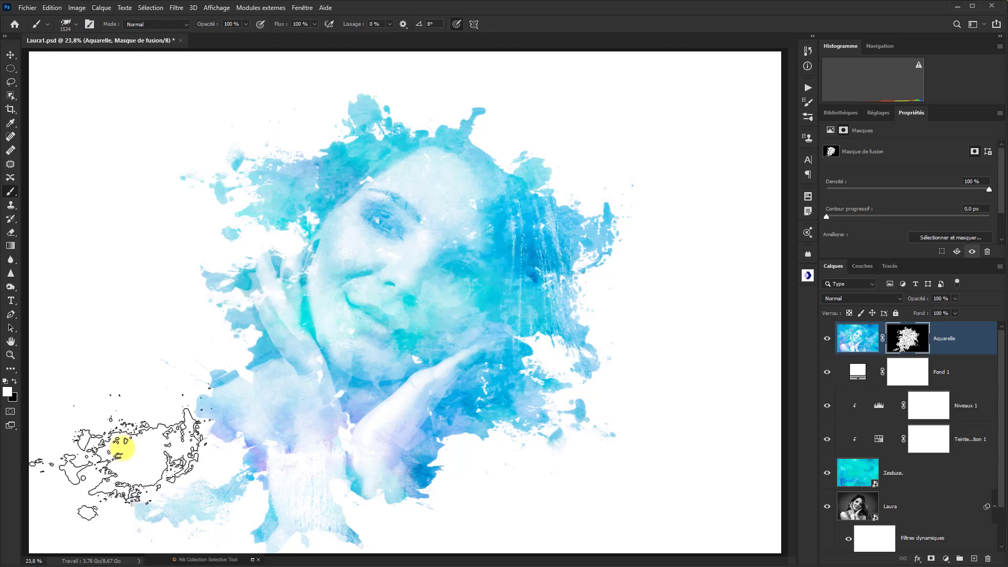
# Stamp the 1524 px splatter at 8° around the raised fingers, and use further splatter tips to reveal the surrounding hair, shoulder and sweater
pyautogui.click(50, 23)
pyautogui.click(72, 24)
pyautogui.press('Return')
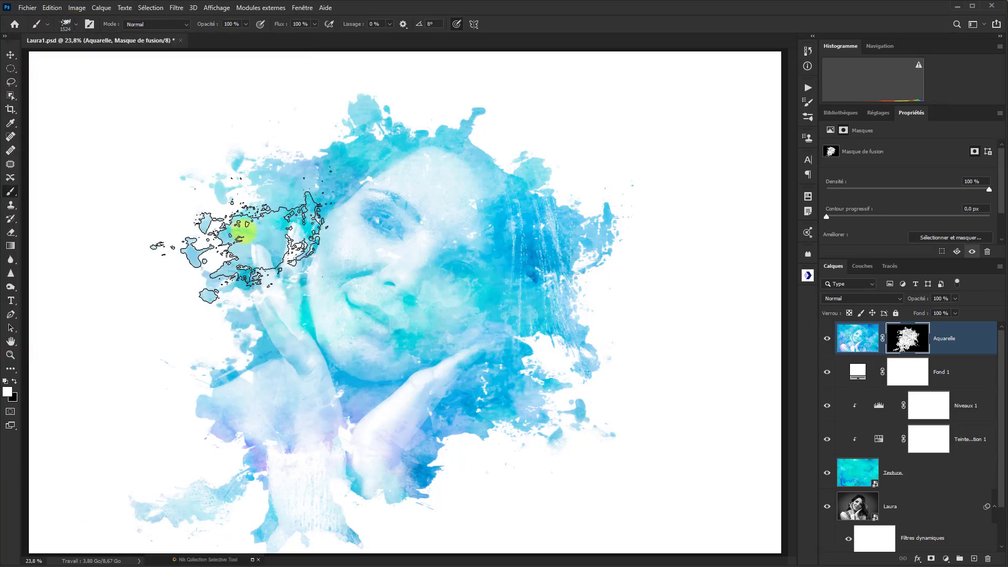
pyautogui.click(75, 24)
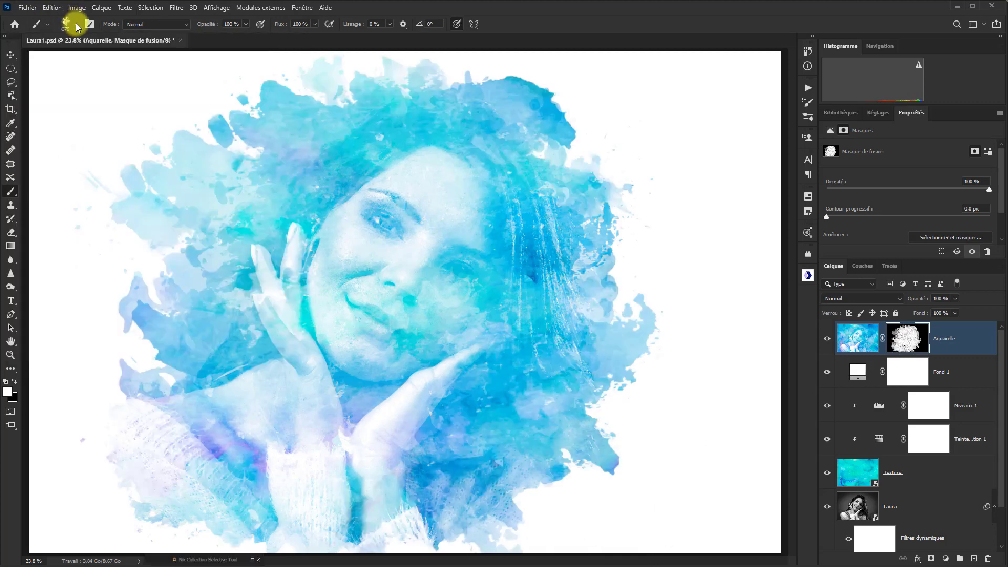
# Choose a splatter tip at 1230 px and stamp it on the far edge of the hair, and at 168° over the lower sweater edge
pyautogui.click(65, 23)
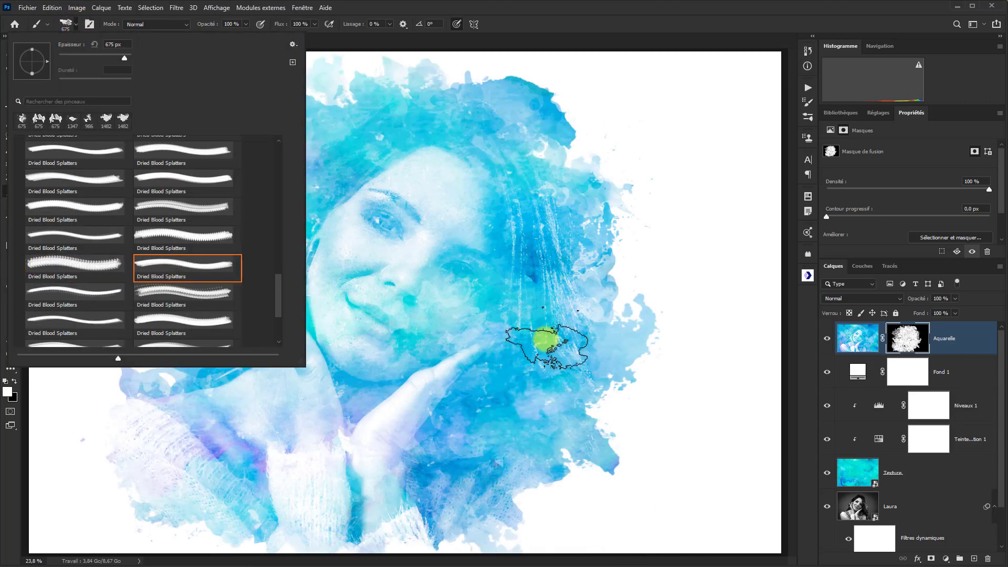
pyautogui.click(216, 317)
pyautogui.click(99, 319)
pyautogui.moveTo(275, 313); pyautogui.dragTo(275, 328)
pyautogui.click(98, 281)
pyautogui.keyDown('alt'); pyautogui.rightClick(645, 295); pyautogui.keyUp('alt')
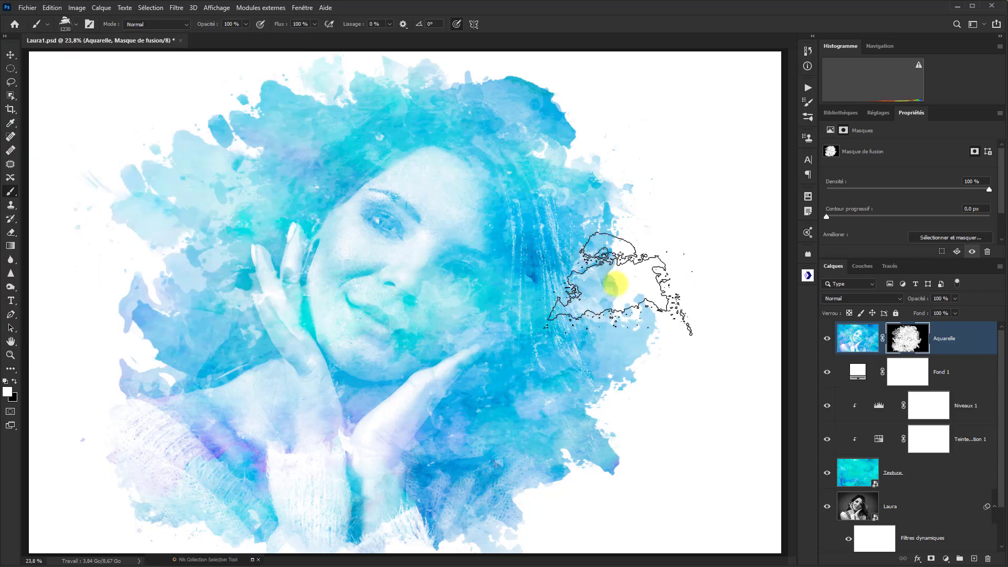
pyautogui.click(623, 297)
pyautogui.click(74, 24)
pyautogui.moveTo(46, 61)
pyautogui.mouseDown()
pyautogui.moveTo(25, 73)
pyautogui.moveTo(17, 59)
pyautogui.mouseUp()
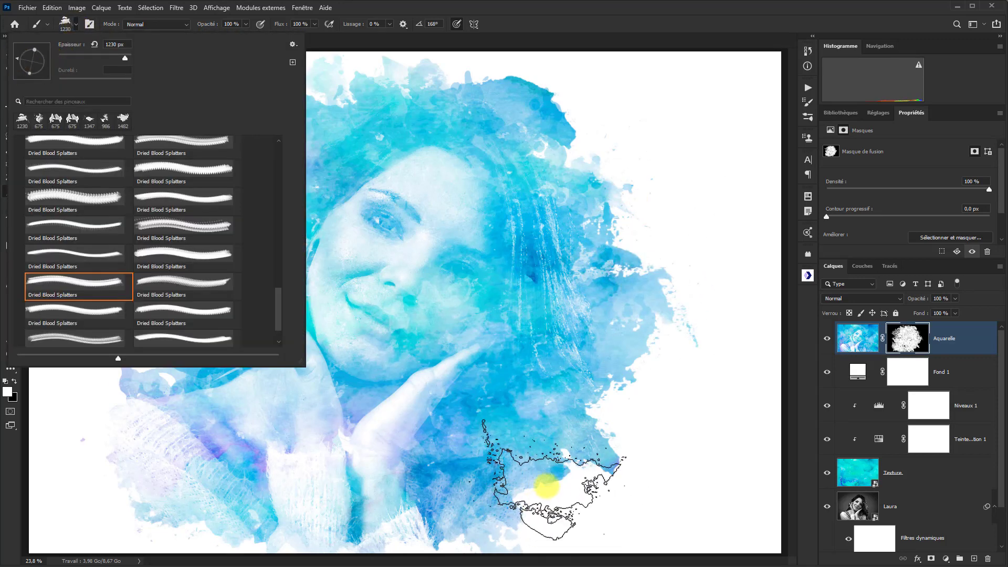
pyautogui.click(558, 485)
# Choose another splatter tip at 1070 px and stamp it along the outer edges of the hair on both sides of the portrait
pyautogui.click(75, 24)
pyautogui.click(195, 286)
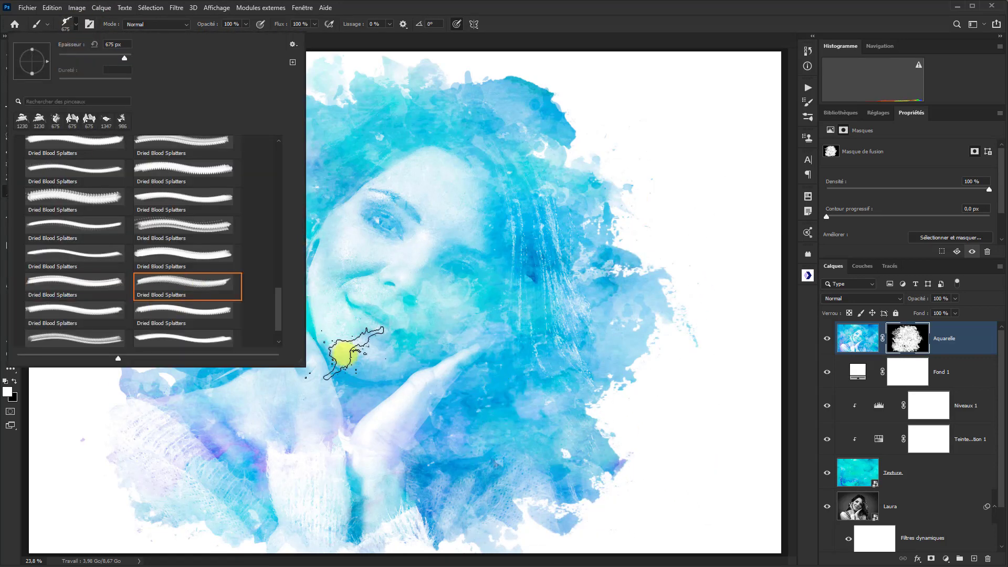
pyautogui.press('.')
pyautogui.rightClick(632, 412)
pyautogui.press('super')
pyautogui.keyDown('alt'); pyautogui.rightClick(593, 413); pyautogui.keyUp('alt')
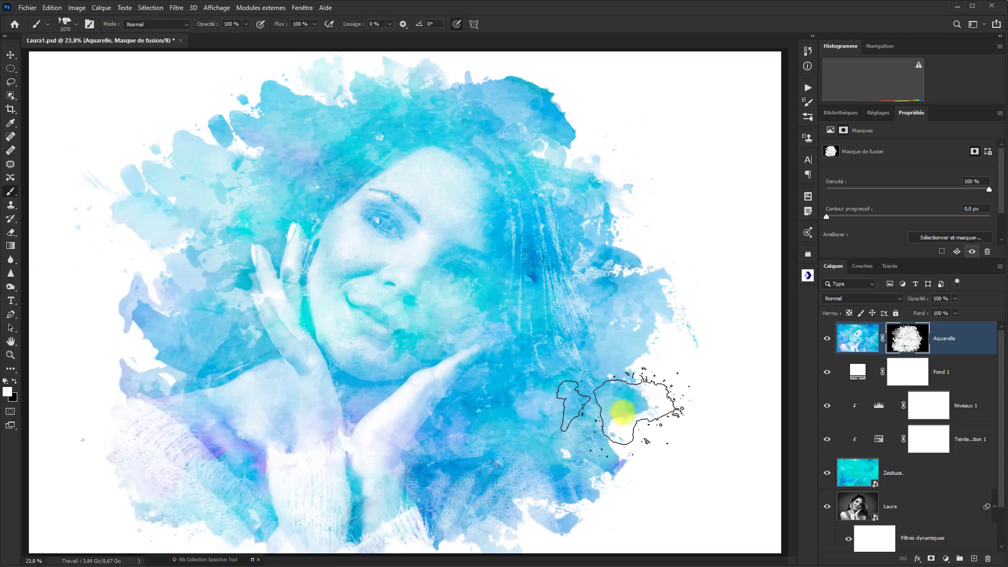
pyautogui.click(564, 152)
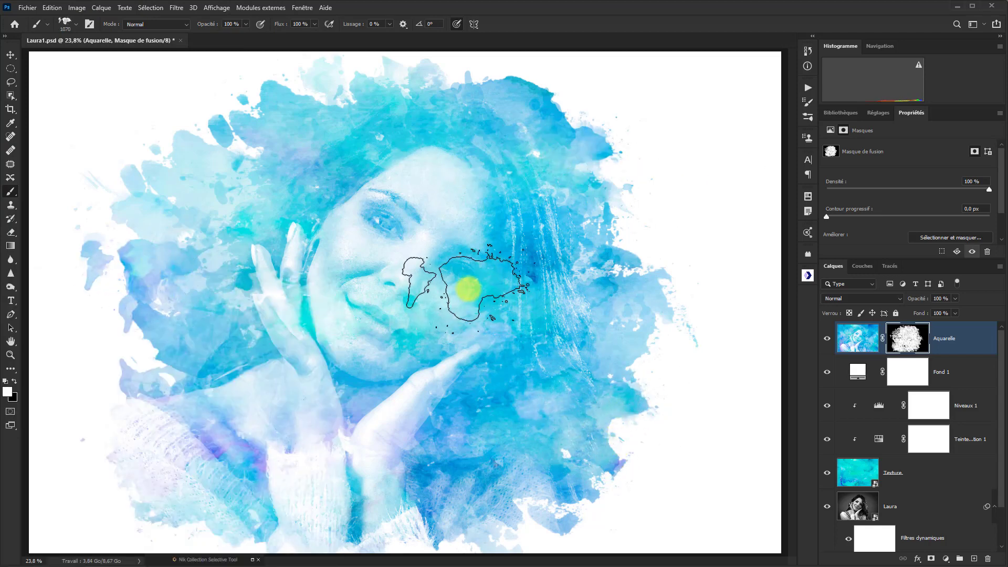
# Stamp the far hair edge with a 1515 px splatter, and the outer fringes with a 1272 px tip at 61 % opacity and -175°
pyautogui.click(74, 26)
pyautogui.click(231, 328)
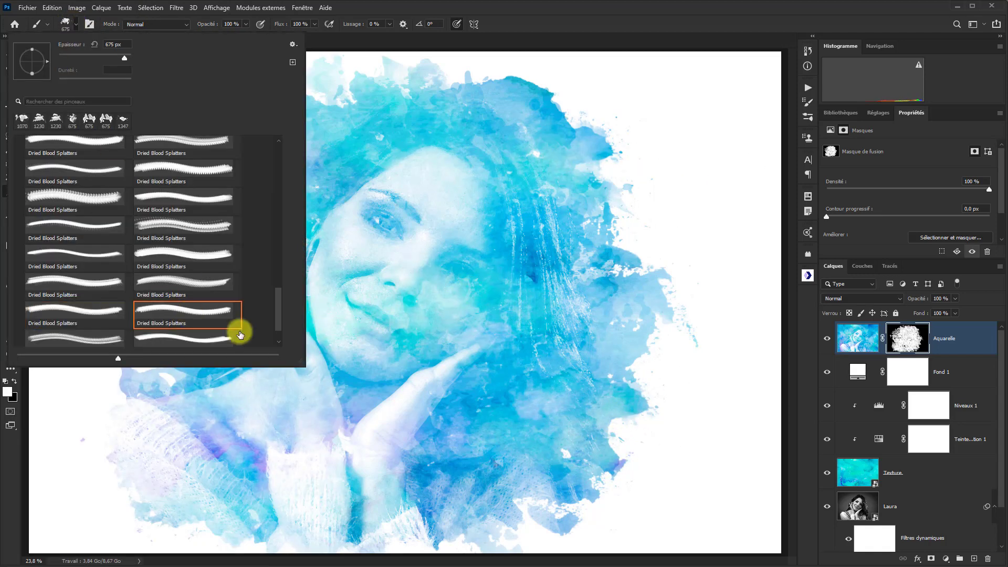
pyautogui.click(551, 511)
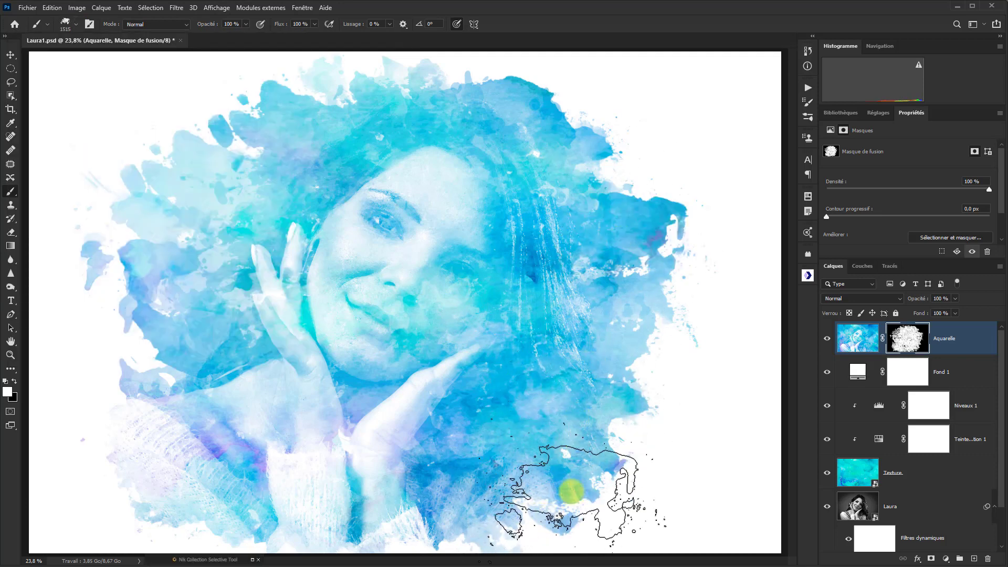
pyautogui.moveTo(246, 24); pyautogui.dragTo(239, 41)
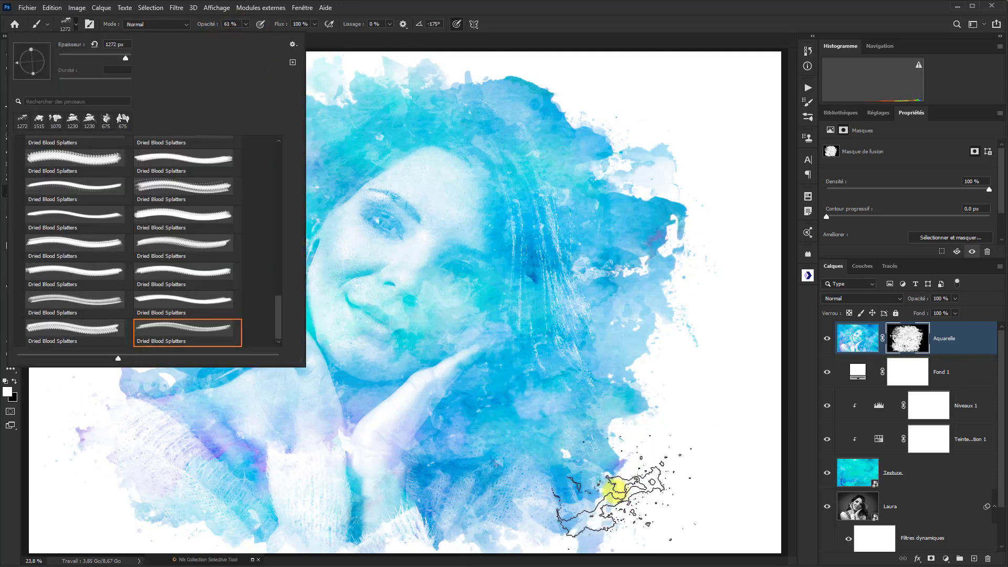
pyautogui.click(637, 175)
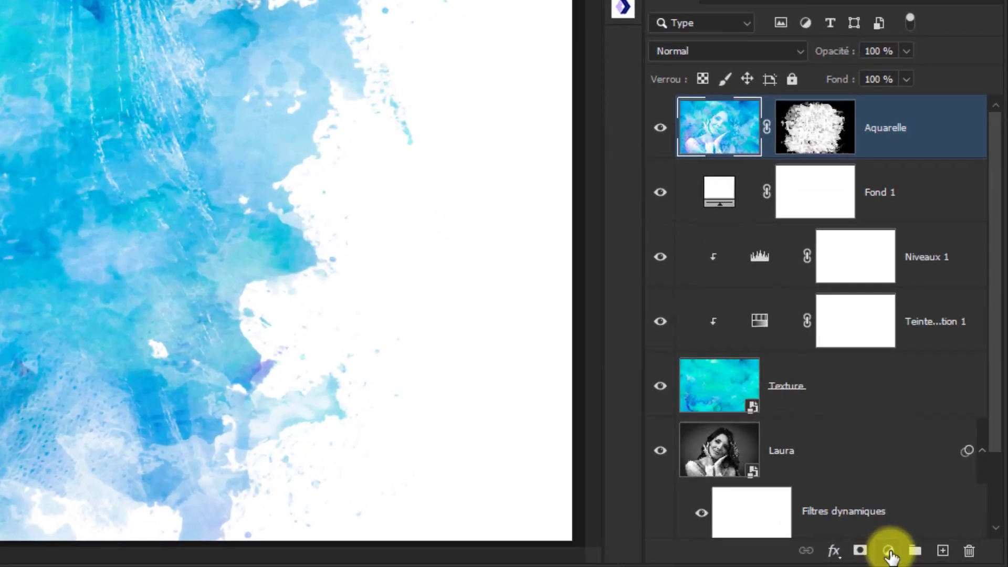
# Add a Niveaux adjustment layer with input levels 23, 1.03 and 241, and clip it to the Aquarelle layer
pyautogui.click(946, 559)
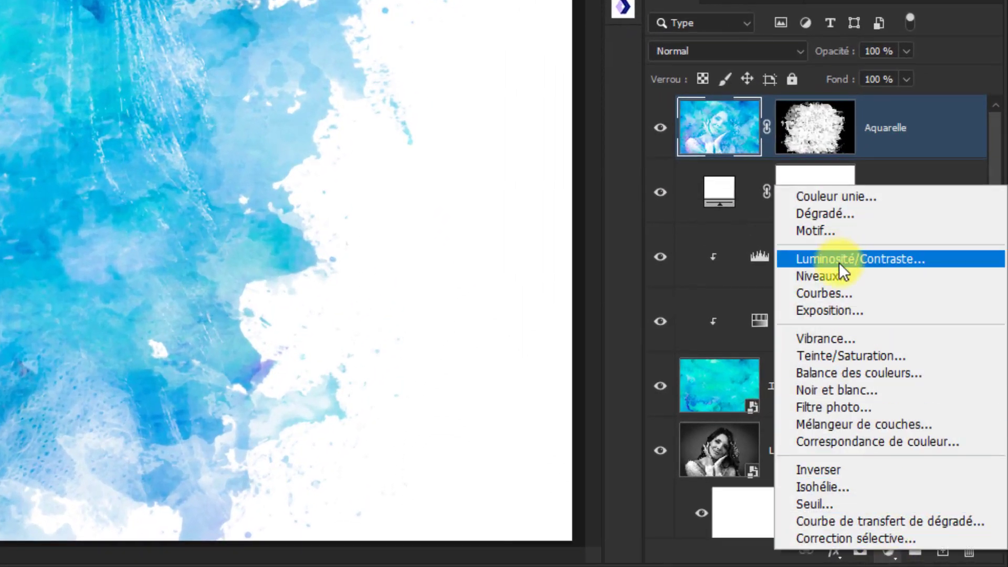
pyautogui.click(837, 275)
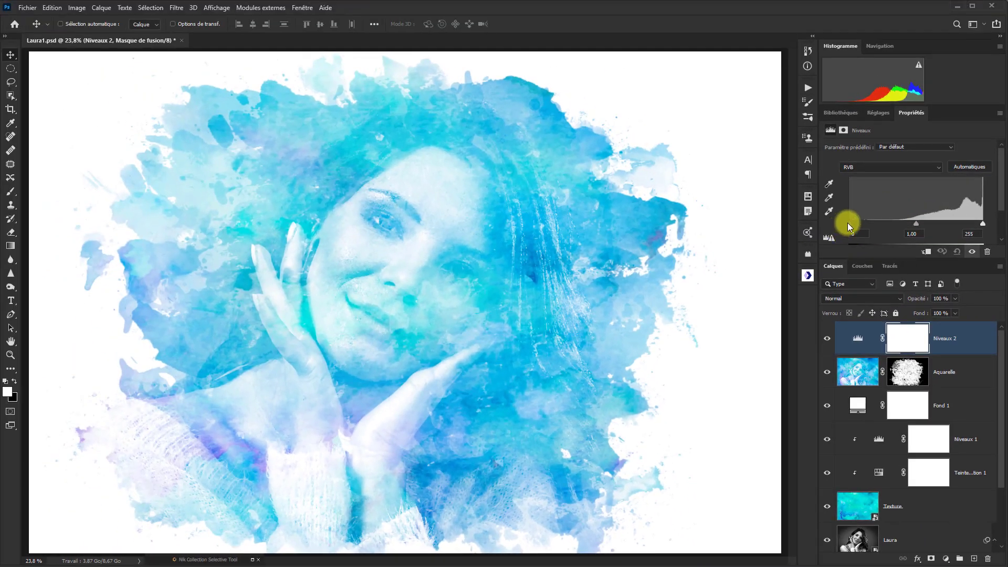
pyautogui.moveTo(847, 222); pyautogui.dragTo(861, 223)
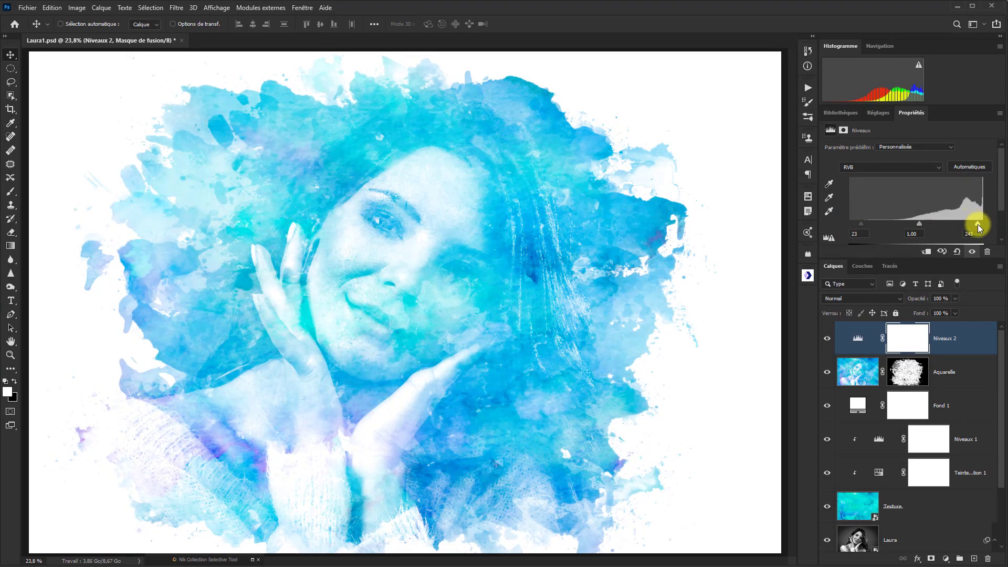
pyautogui.moveTo(977, 224); pyautogui.dragTo(917, 224)
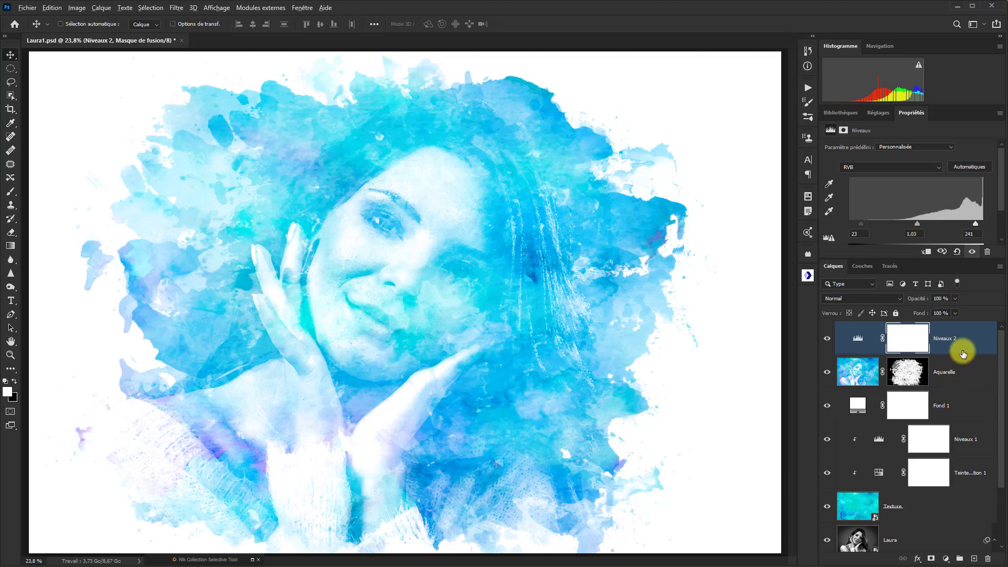
pyautogui.press('alt')
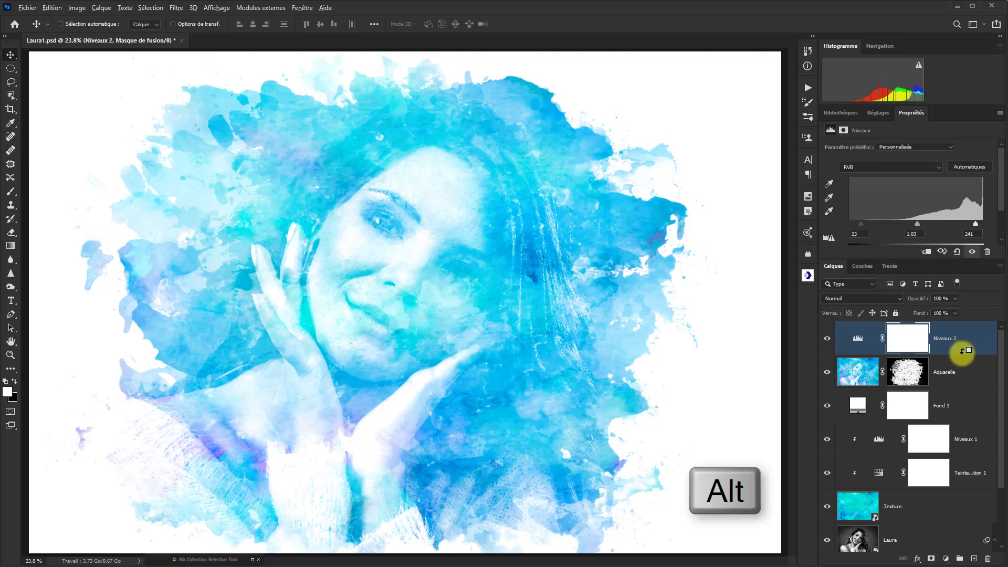
pyautogui.keyDown('alt'); pyautogui.click(961, 352); pyautogui.keyUp('alt')
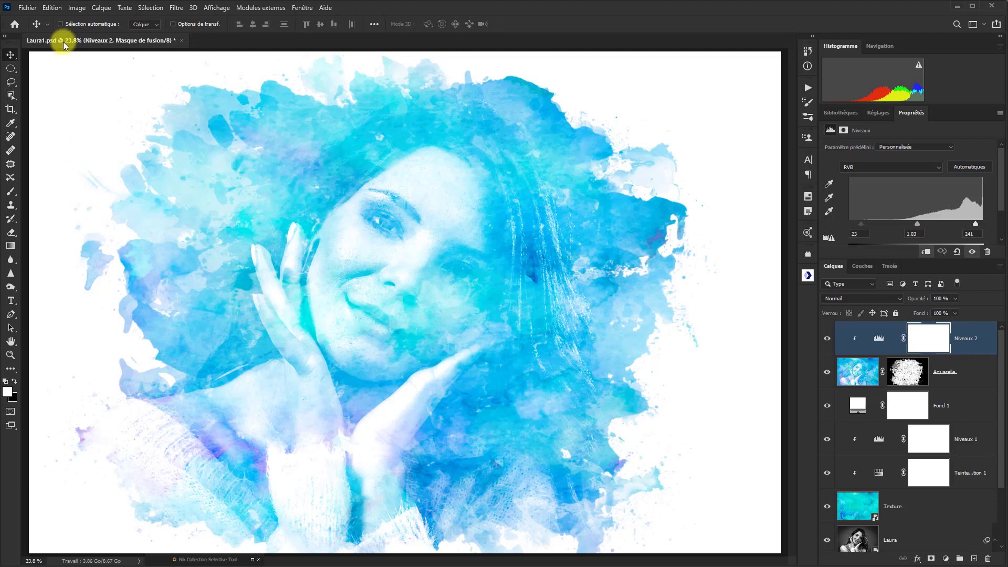
# Place the signature PSB file as a linked smart object in the lower-right corner of the artwork at its original size
pyautogui.click(27, 8)
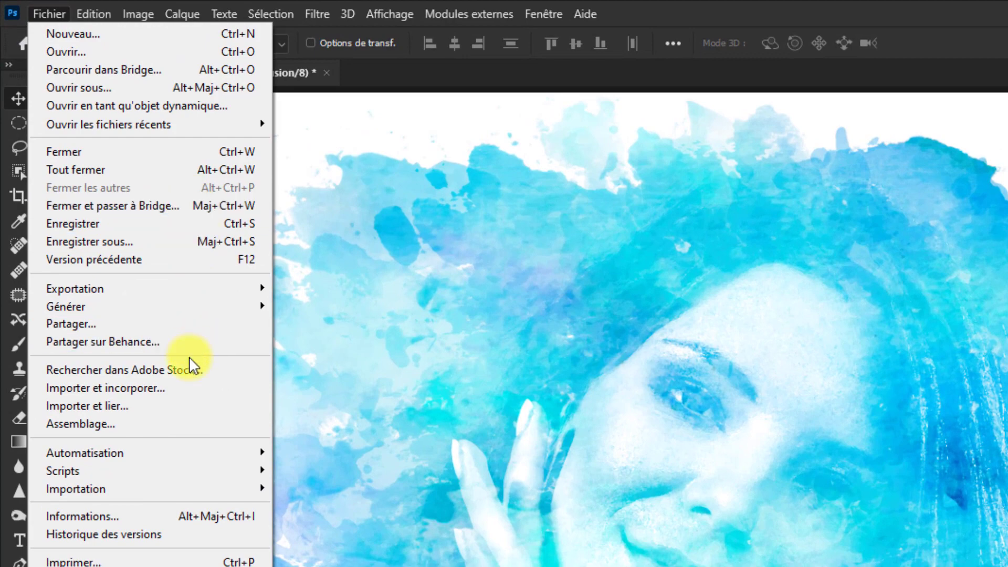
pyautogui.click(168, 398)
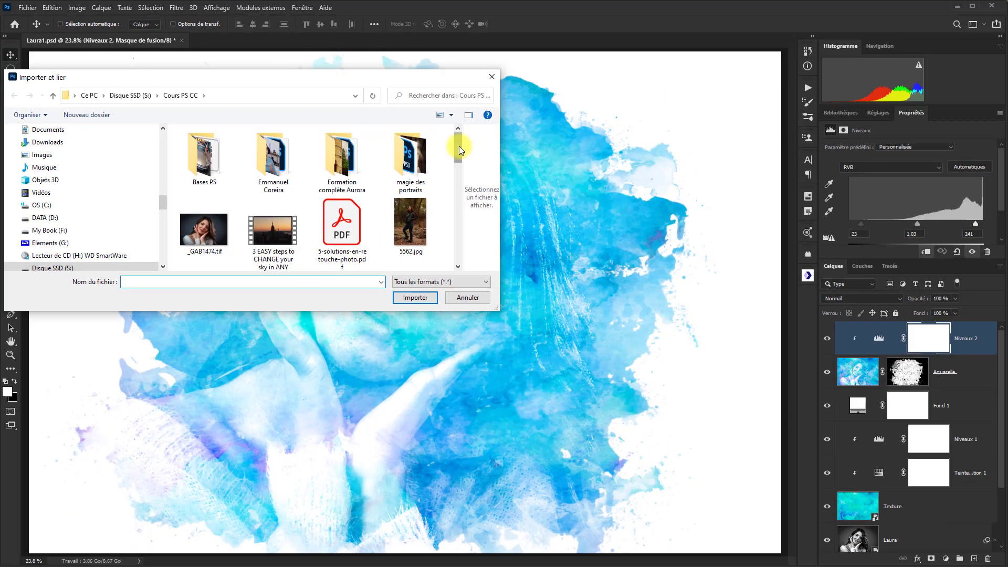
pyautogui.moveTo(825, 262); pyautogui.dragTo(828, 285)
pyautogui.moveTo(459, 159); pyautogui.dragTo(461, 207)
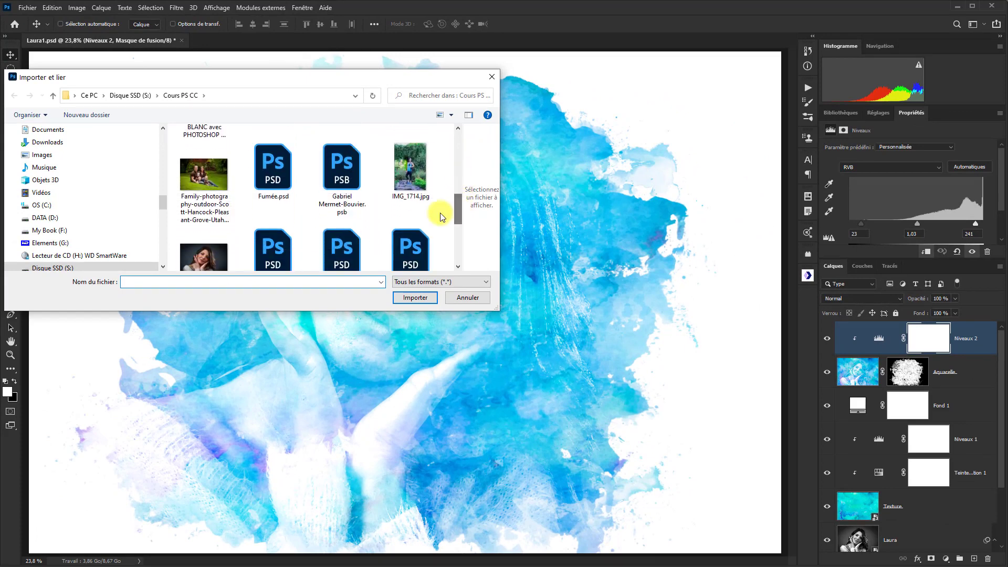
pyautogui.doubleClick(347, 184)
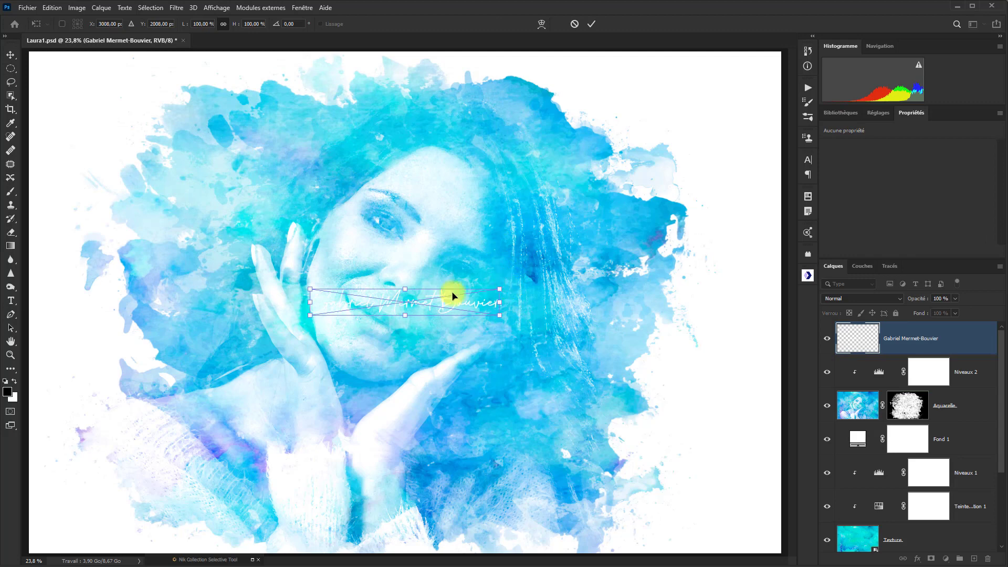
pyautogui.moveTo(452, 295)
pyautogui.mouseDown()
pyautogui.moveTo(697, 513)
pyautogui.moveTo(728, 519)
pyautogui.mouseUp()
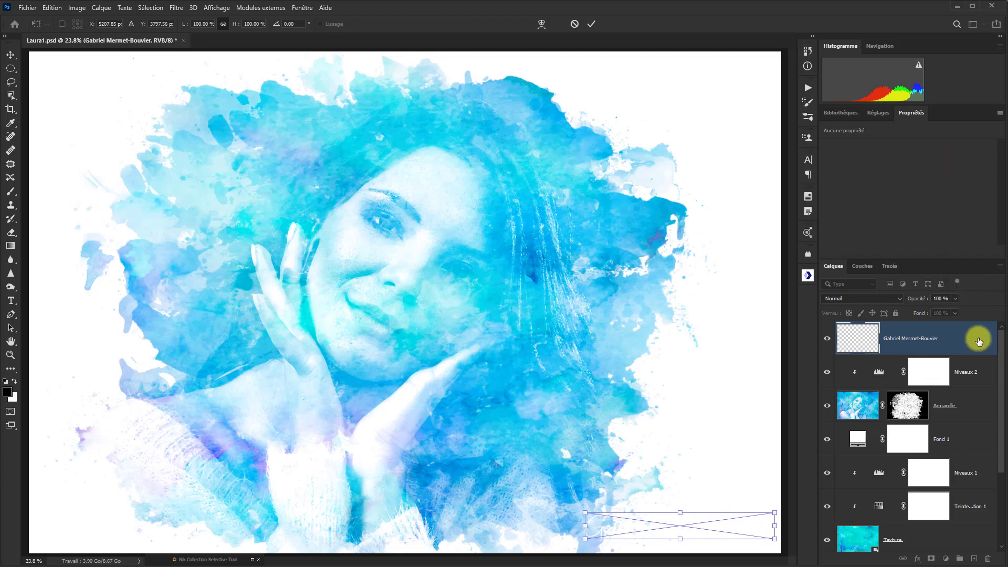
pyautogui.press('Return')
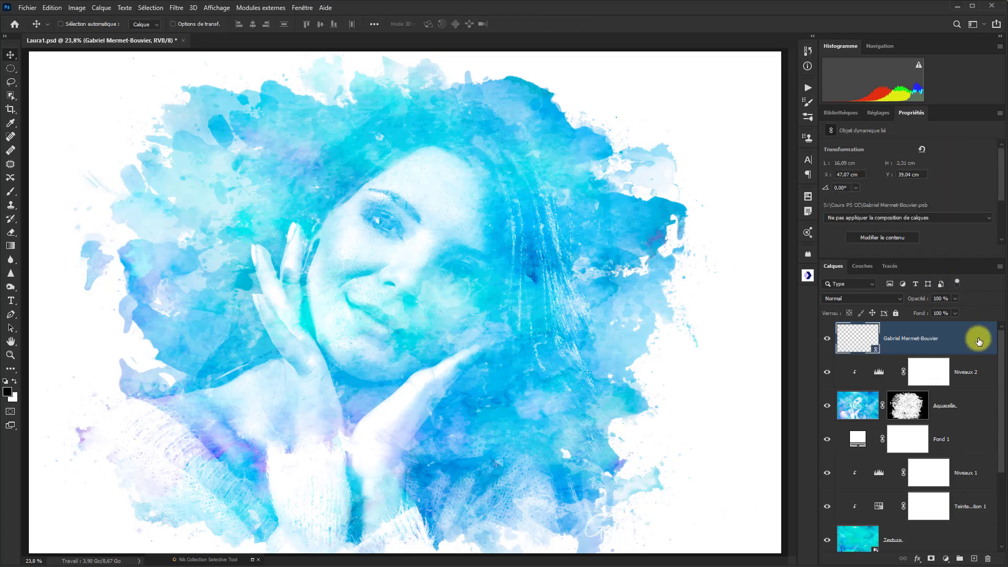
# Apply the Noire layer comp to the signature, and transform it to 79.85 % scale at -6.62° in the artwork's lower-right corner
pyautogui.click(988, 220)
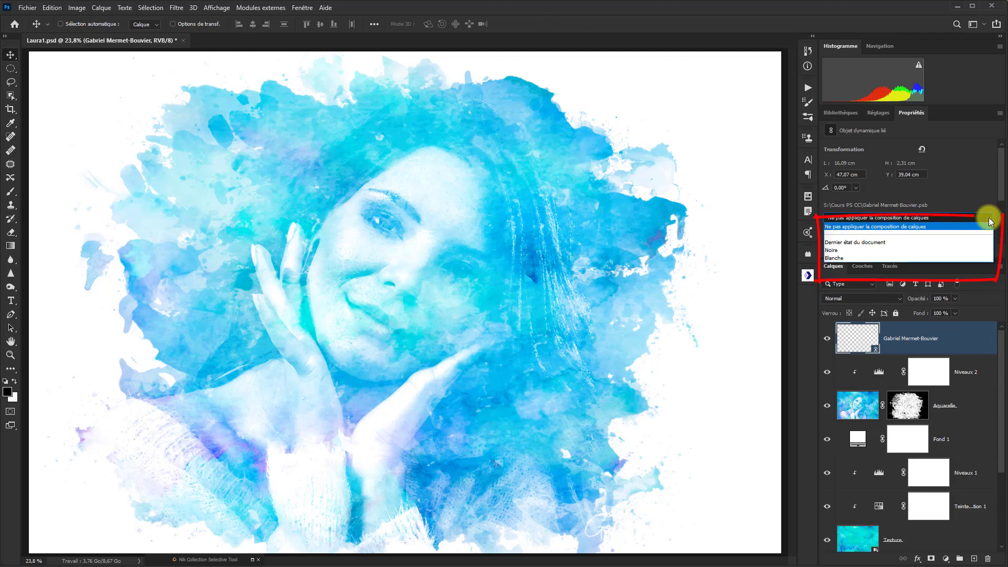
pyautogui.click(844, 249)
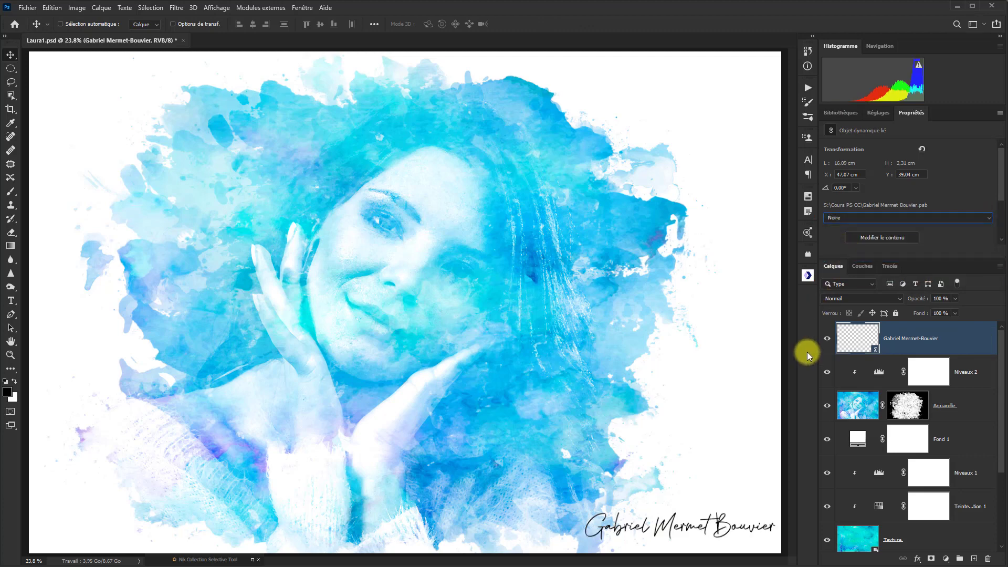
pyautogui.hotkey('ctrl', 't')
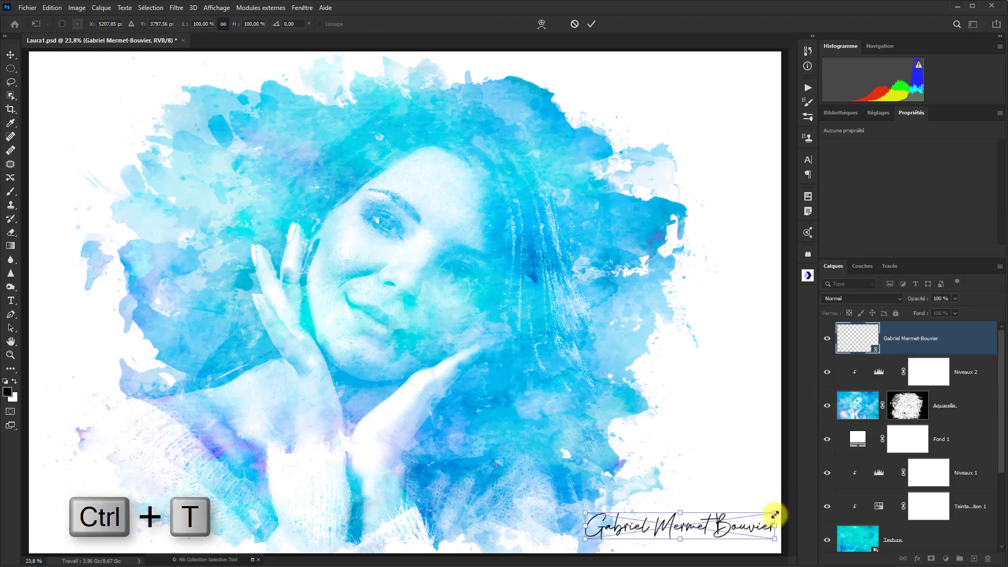
pyautogui.moveTo(772, 514)
pyautogui.mouseDown()
pyautogui.moveTo(734, 532)
pyautogui.moveTo(745, 502)
pyautogui.moveTo(725, 524)
pyautogui.mouseUp()
pyautogui.moveTo(735, 526); pyautogui.dragTo(743, 527)
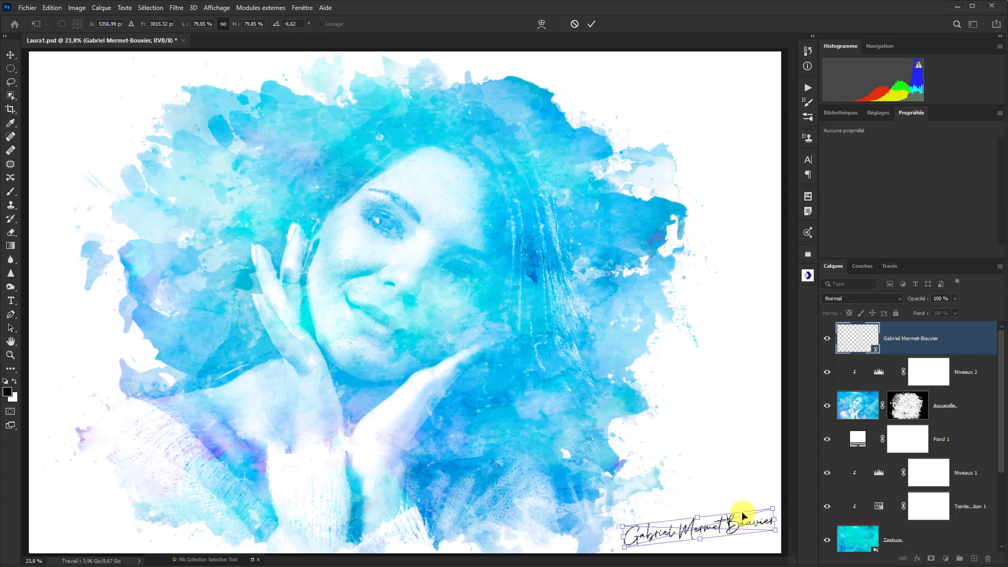
pyautogui.press('Return')
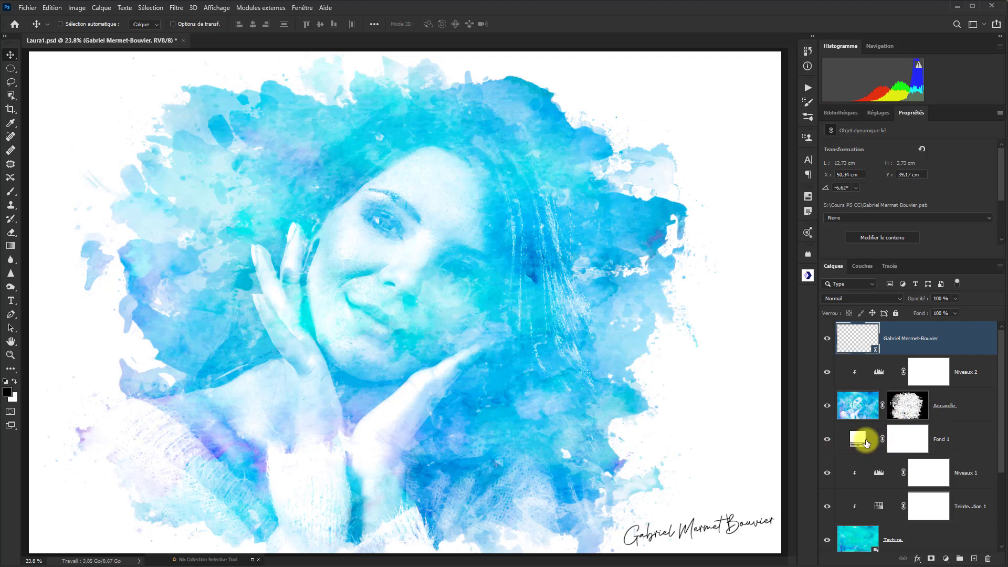
# Try other background colours on the Fond 1 fill layer, including pale lilac fbedff, and restore it to white ffffff
pyautogui.doubleClick(858, 441)
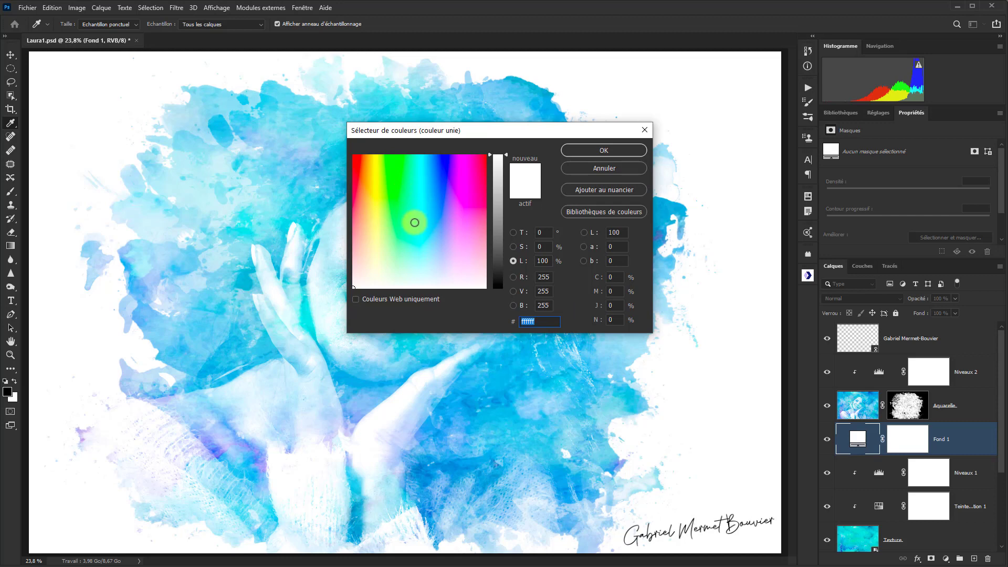
pyautogui.click(384, 195)
pyautogui.click(459, 279)
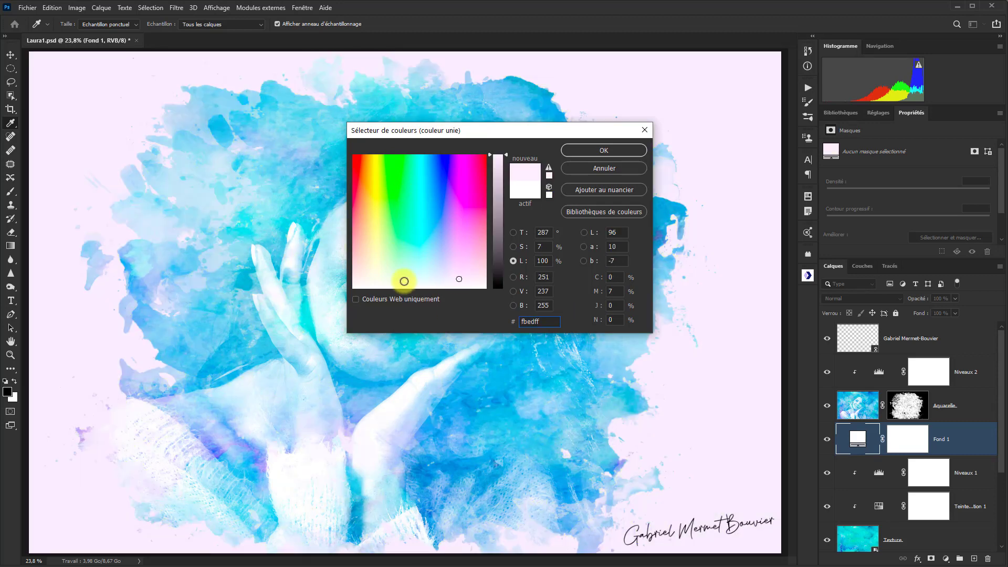
pyautogui.click(528, 192)
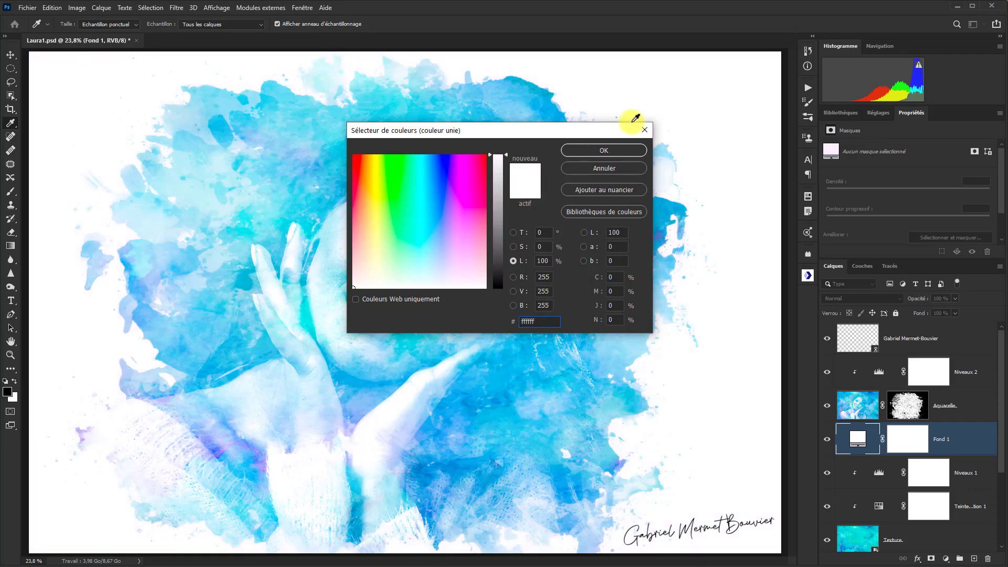
pyautogui.click(604, 151)
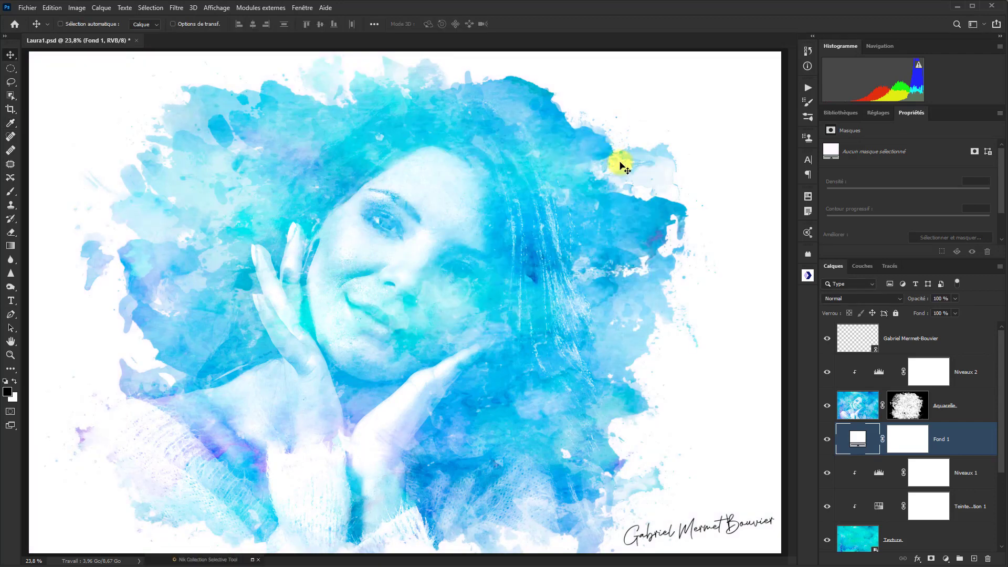